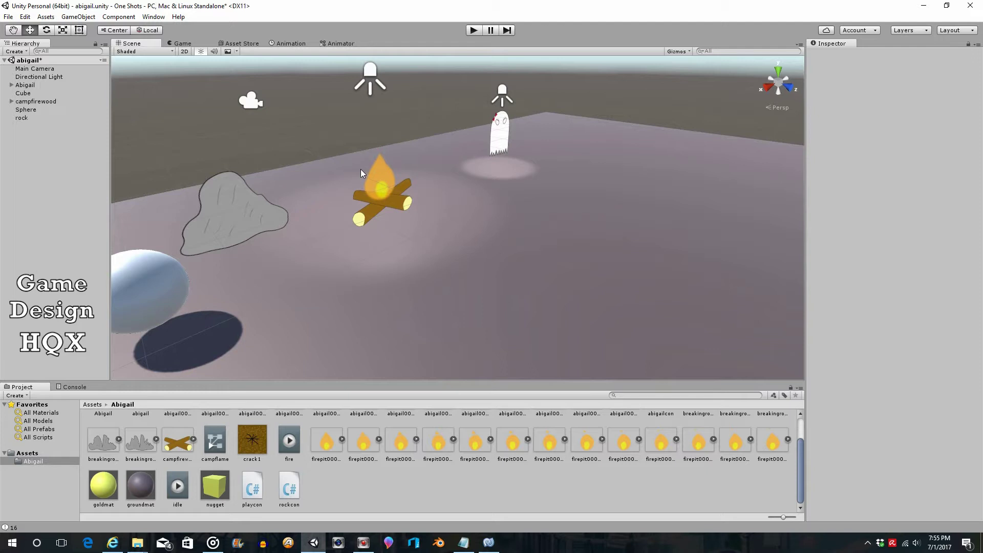
pyautogui.click(36, 70)
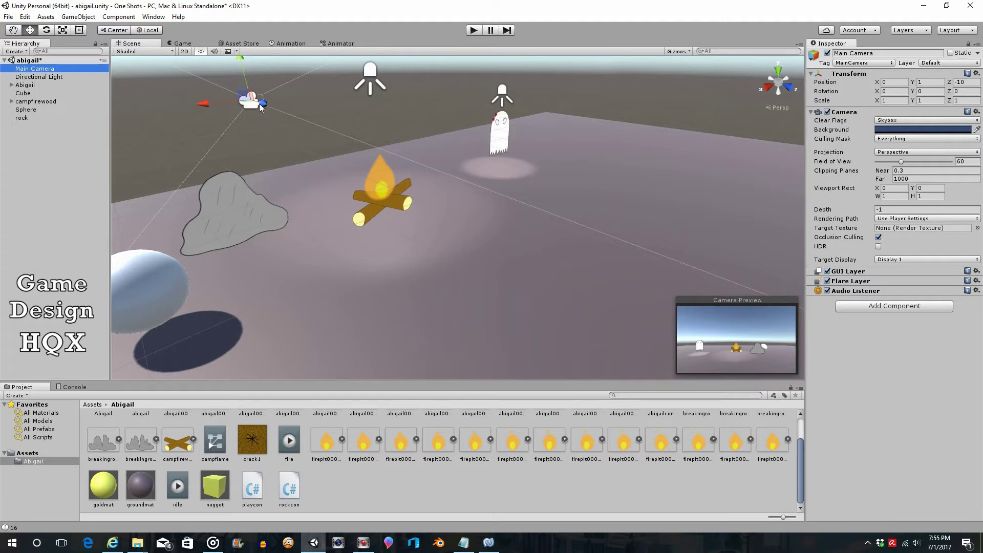
pyautogui.moveTo(264, 104); pyautogui.dragTo(293, 137)
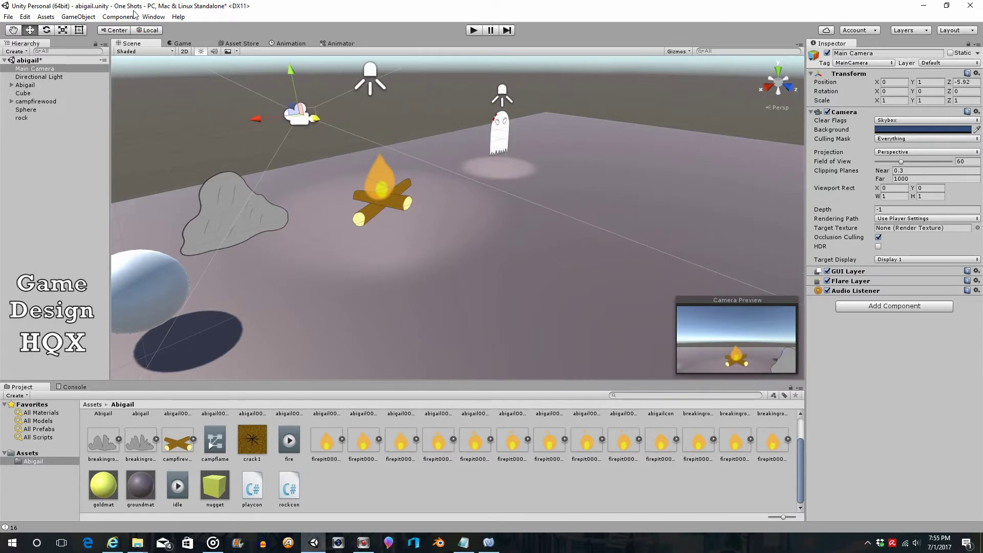
pyautogui.click(25, 17)
pyautogui.click(27, 31)
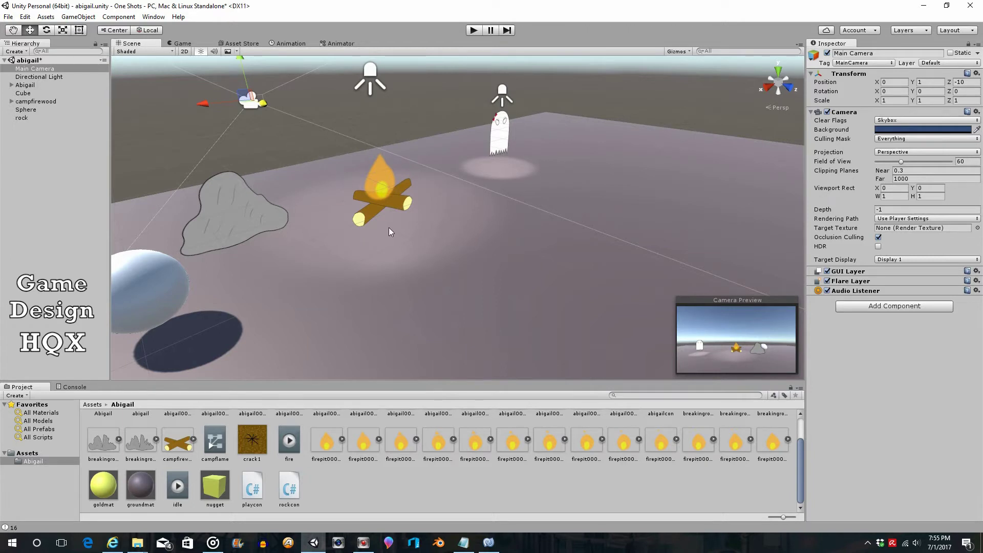
# Enlarge the ground cube by setting its scale to 40 on X and 40 on Z.
pyautogui.scroll(-5, 391, 228)
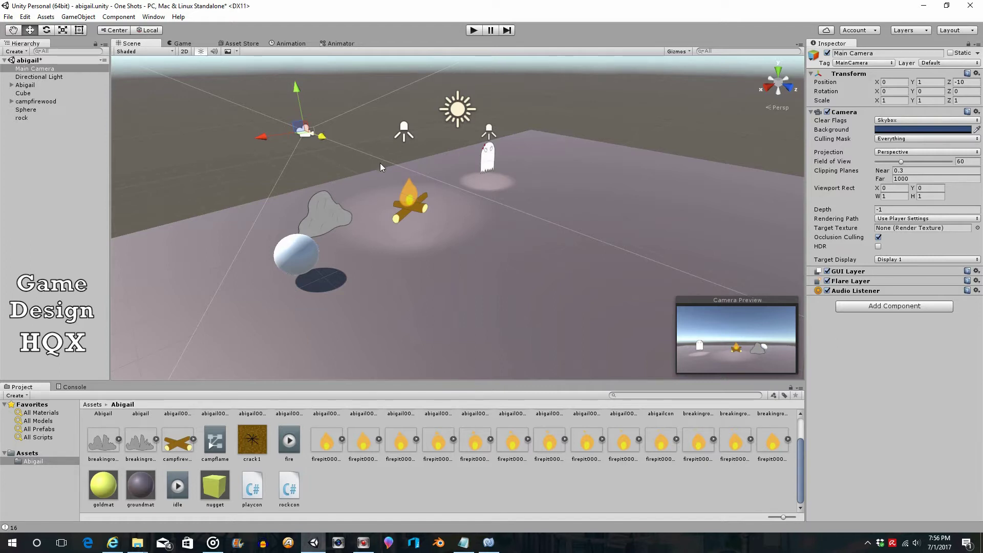
pyautogui.scroll(-5, 468, 143)
pyautogui.scroll(-5, 570, 211)
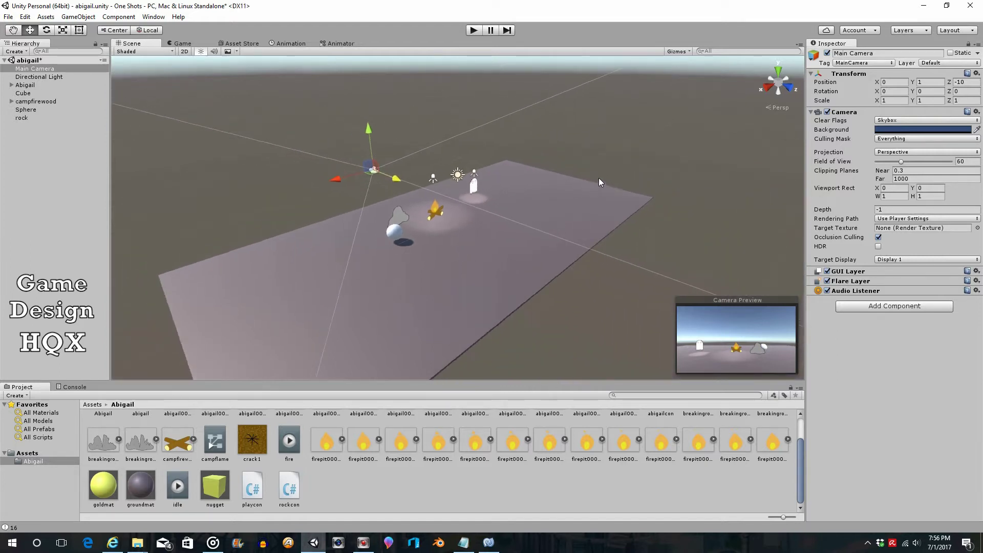
pyautogui.click(522, 230)
pyautogui.scroll(6, 522, 227)
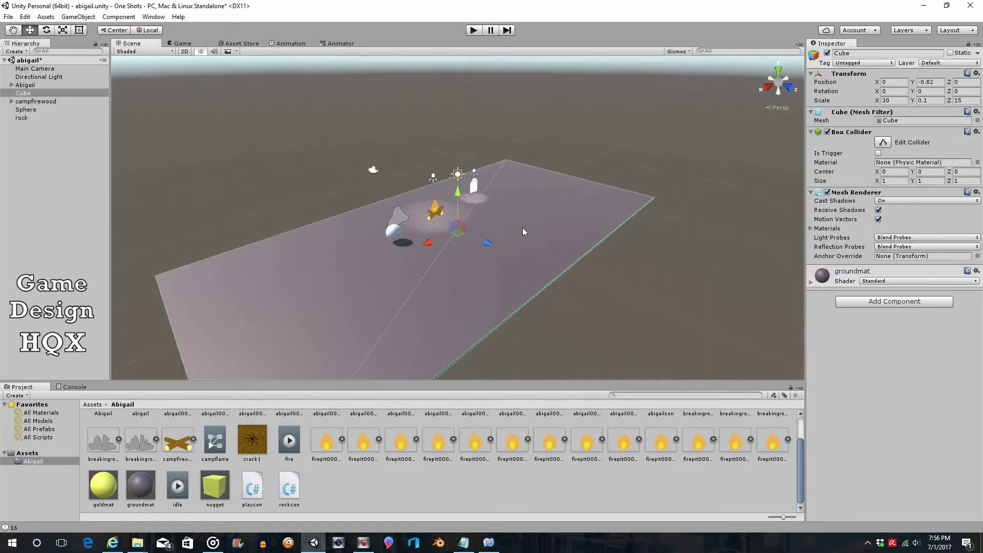
pyautogui.scroll(3, 418, 164)
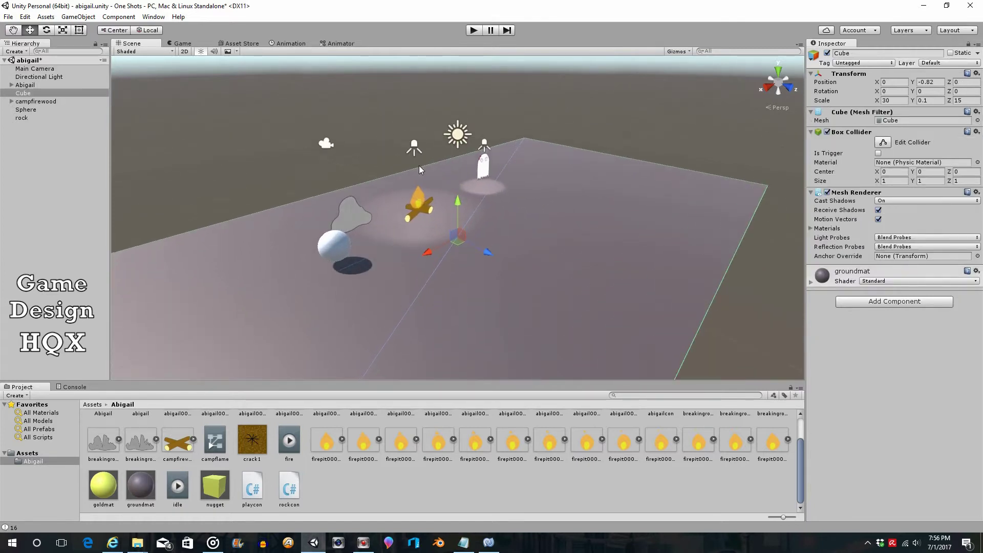
pyautogui.click(897, 100)
pyautogui.write('40')
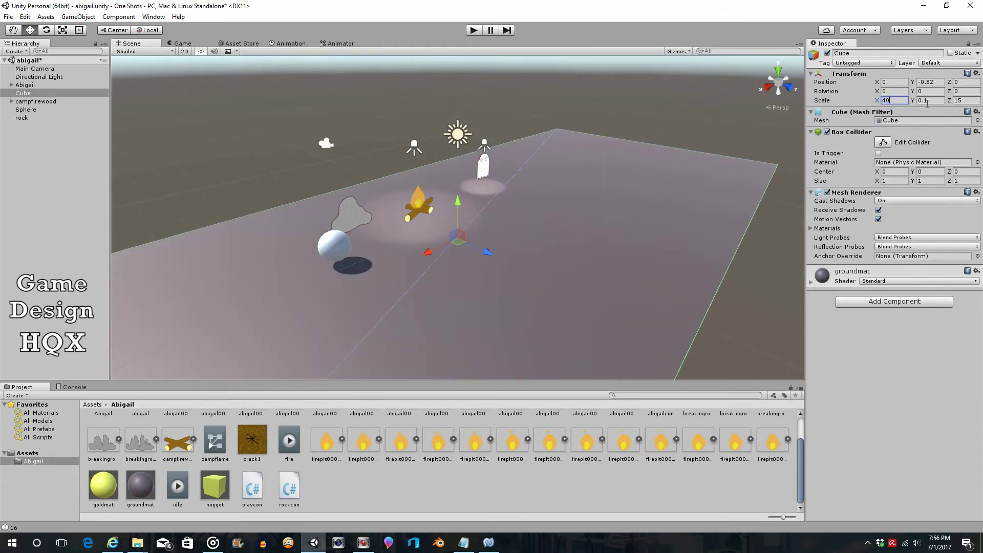
pyautogui.click(967, 100)
pyautogui.write('40')
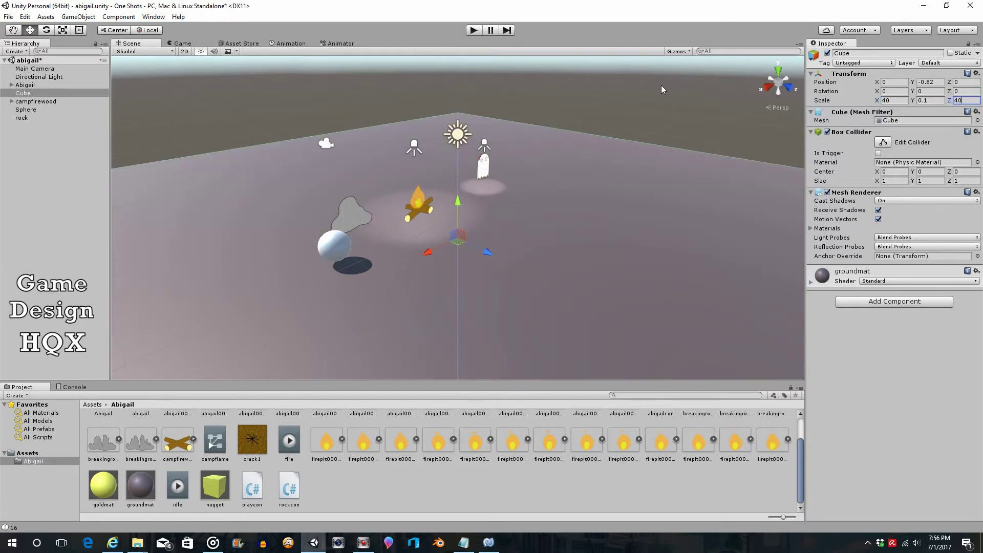
# Raise the Main Camera above the scene and set its Y position to 6.
pyautogui.scroll(-3, 274, 134)
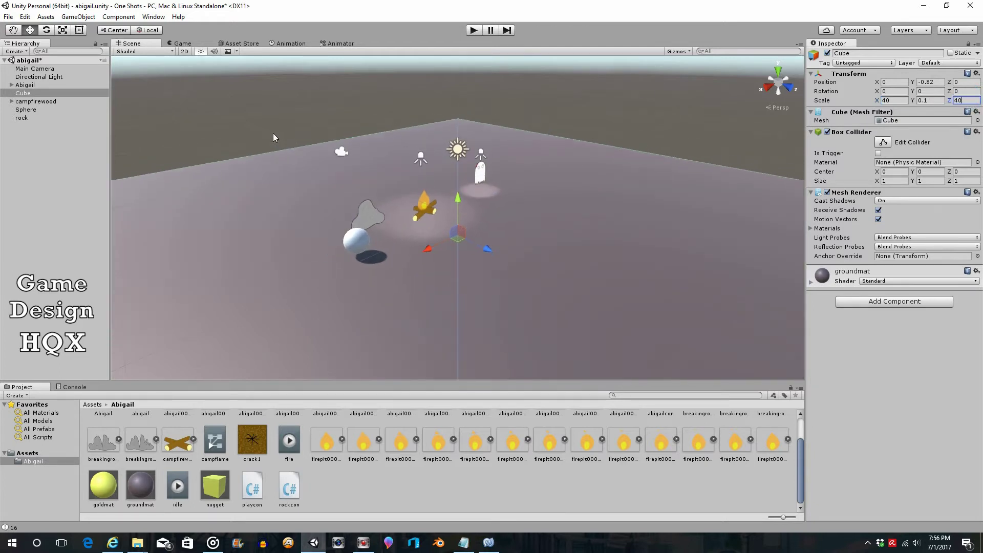
pyautogui.click(337, 150)
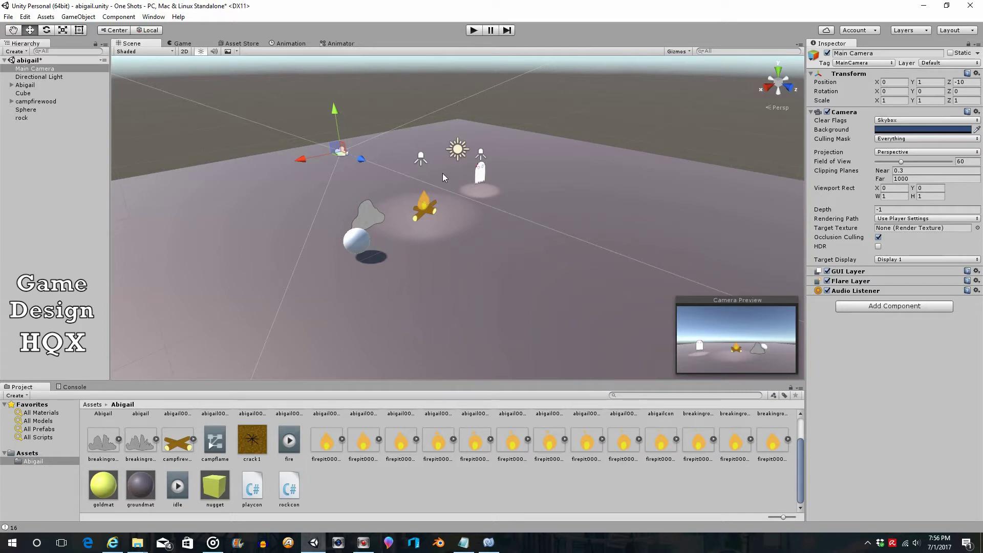
pyautogui.scroll(-5, 442, 173)
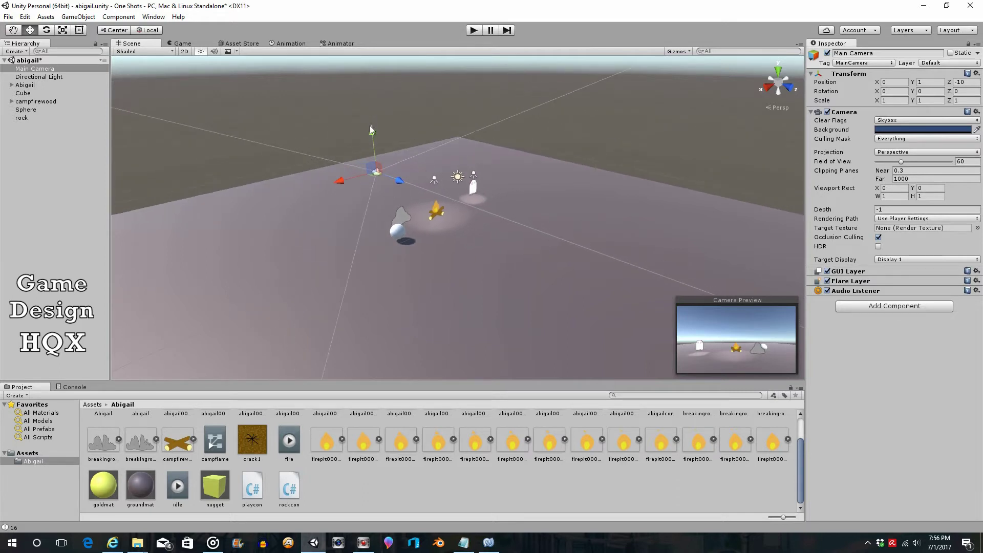
pyautogui.moveTo(370, 127); pyautogui.dragTo(383, 72)
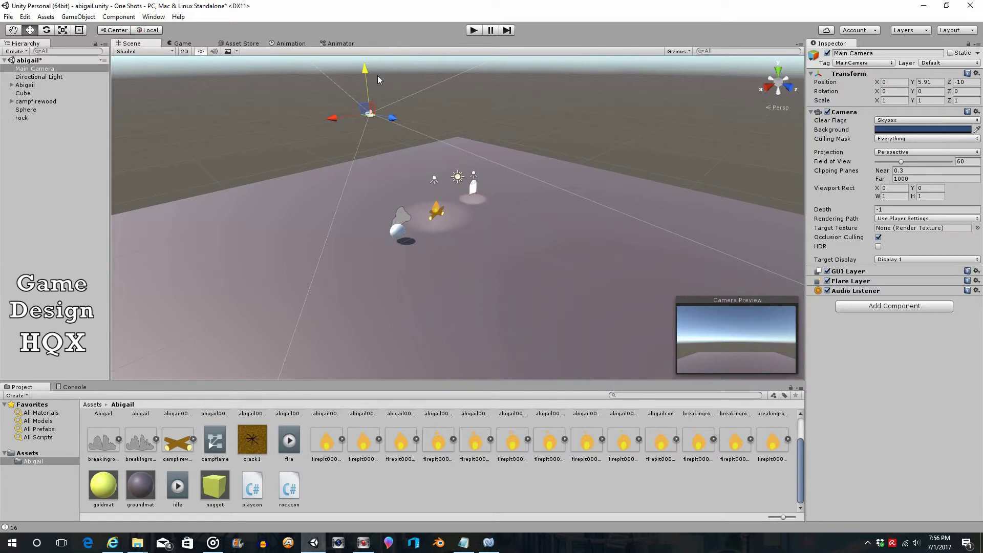
pyautogui.click(929, 82)
pyautogui.write('6')
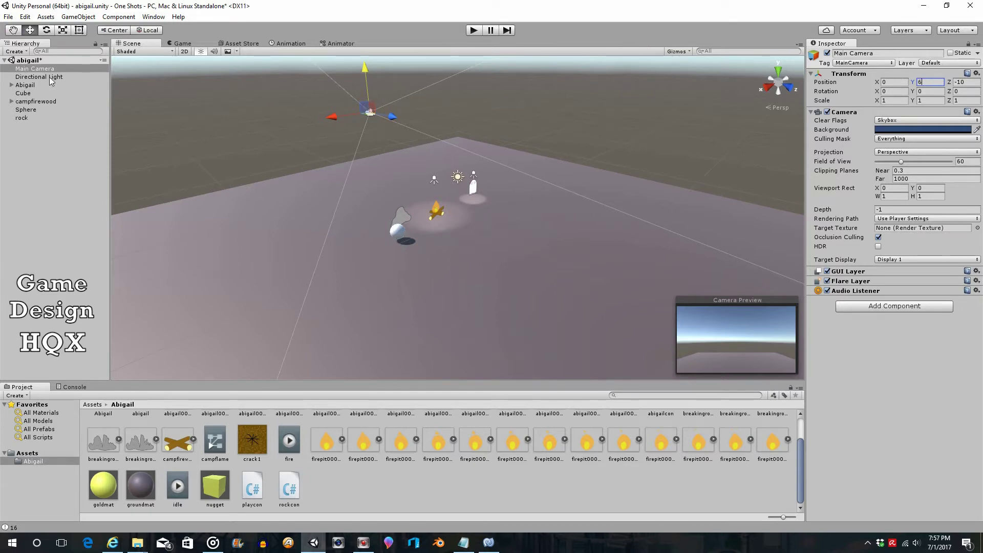
pyautogui.click(370, 115)
pyautogui.moveTo(337, 116); pyautogui.dragTo(358, 112)
pyautogui.click(25, 17)
pyautogui.click(31, 29)
# Tilt the Main Camera down at the scene by setting its X rotation to 45.
pyautogui.click(900, 99)
pyautogui.click(893, 91)
pyautogui.write('45')
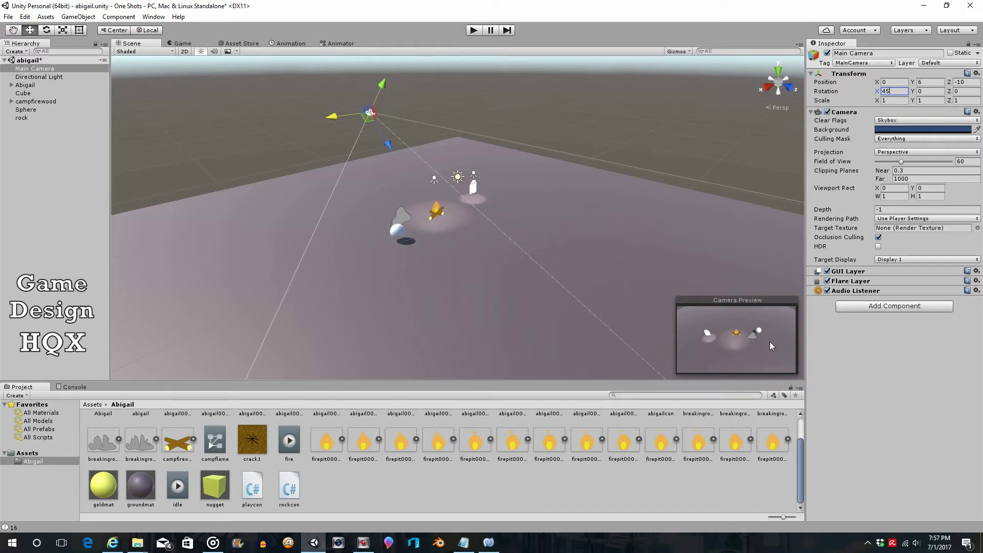
# Run the game to check the scene from the tilted camera, and stop it.
pyautogui.click(473, 31)
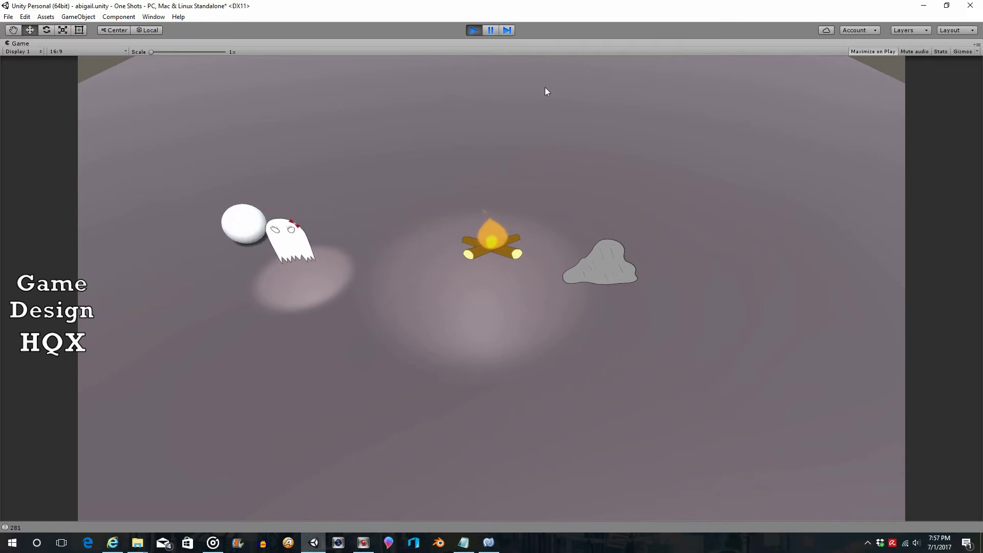
pyautogui.click(474, 31)
pyautogui.scroll(6, 545, 130)
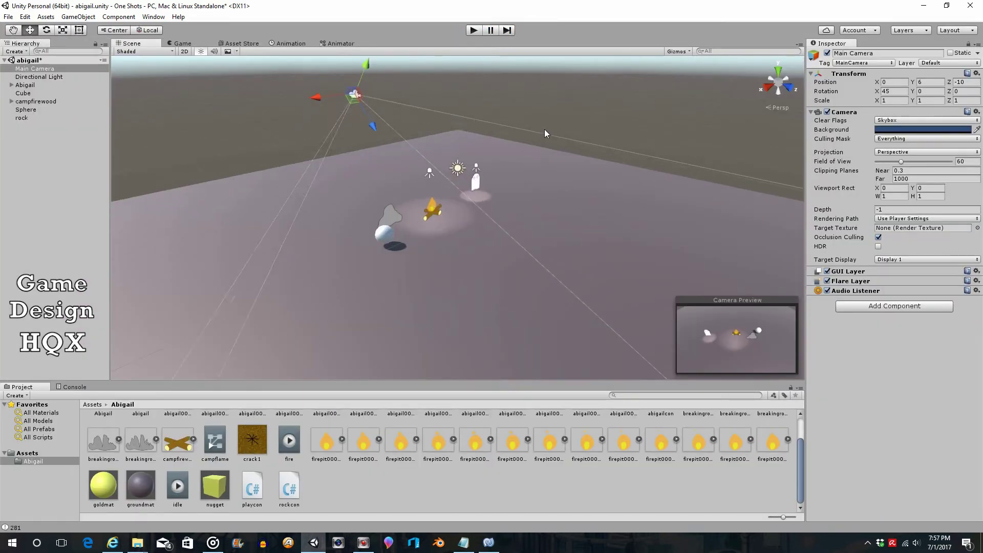
pyautogui.scroll(2, 550, 135)
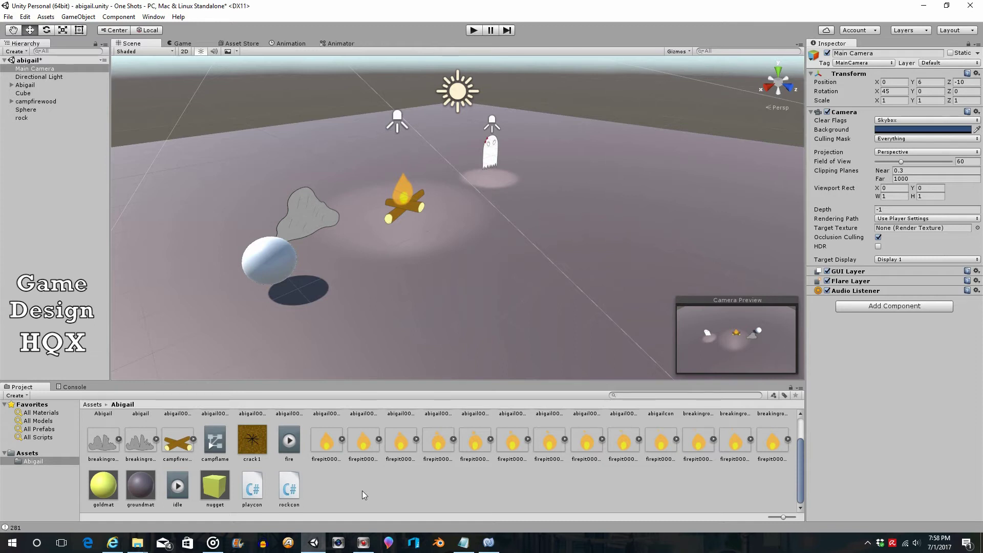
pyautogui.click(47, 77)
pyautogui.keyDown('shift'); pyautogui.click(25, 118); pyautogui.keyUp('shift')
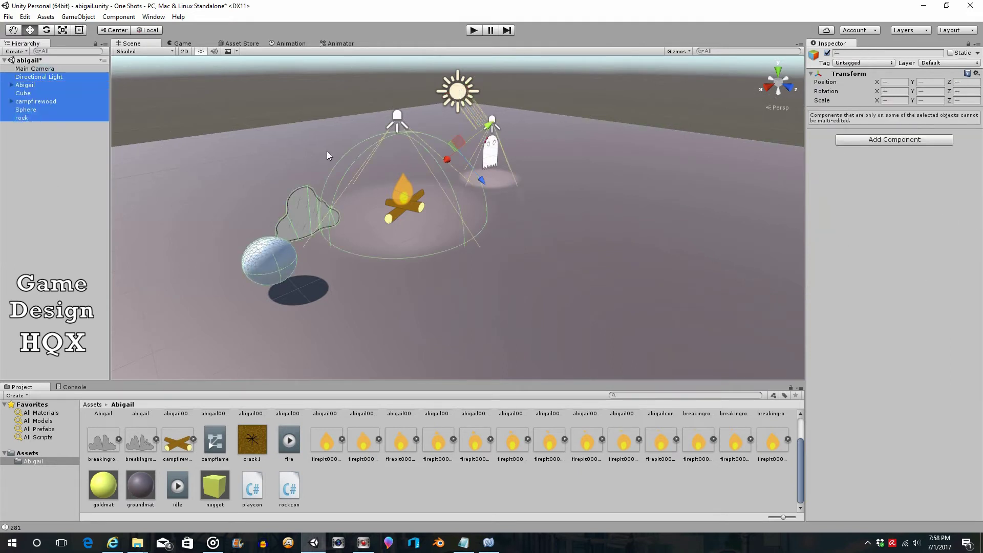
pyautogui.click(38, 141)
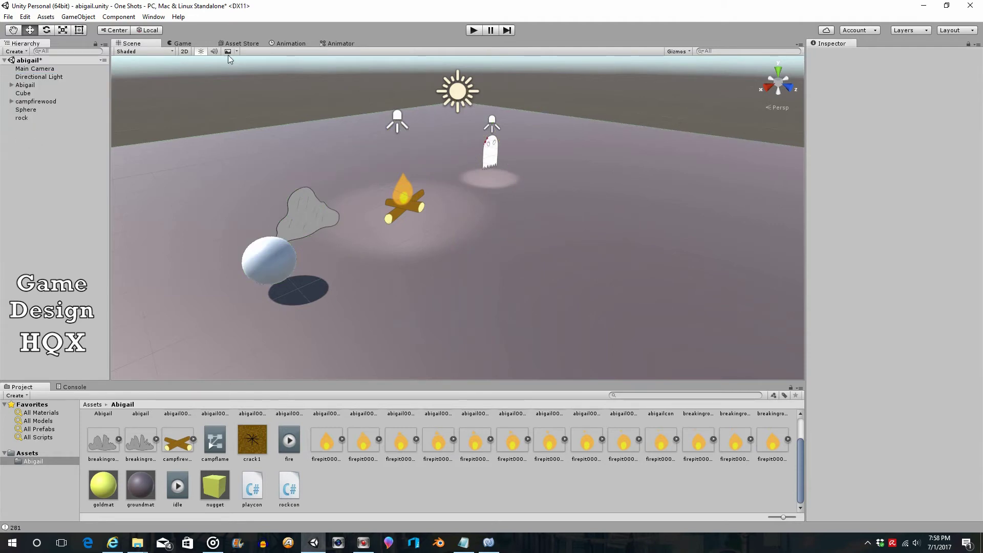
# Set Abigail's X rotation to 45 and expand the object to show its child spotlight.
pyautogui.click(22, 85)
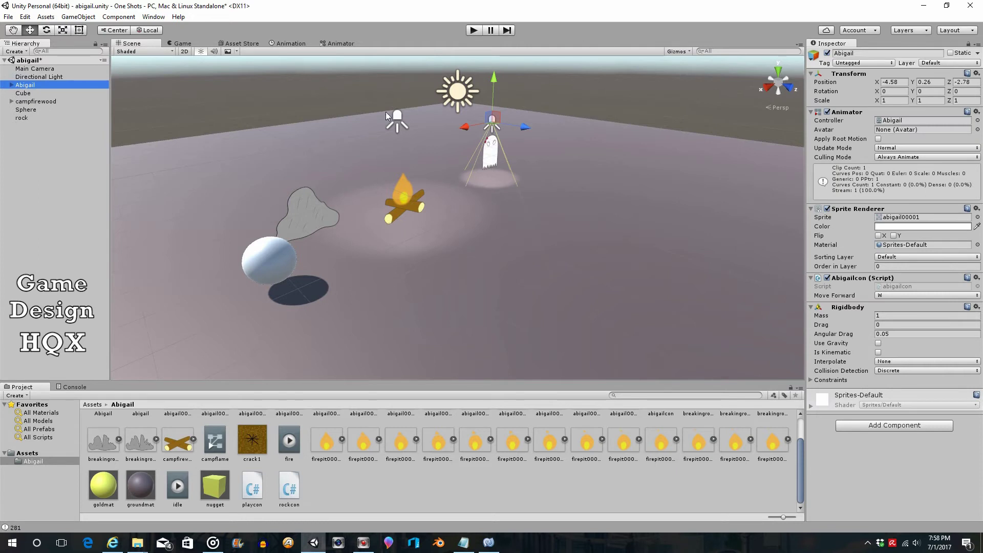
pyautogui.click(905, 92)
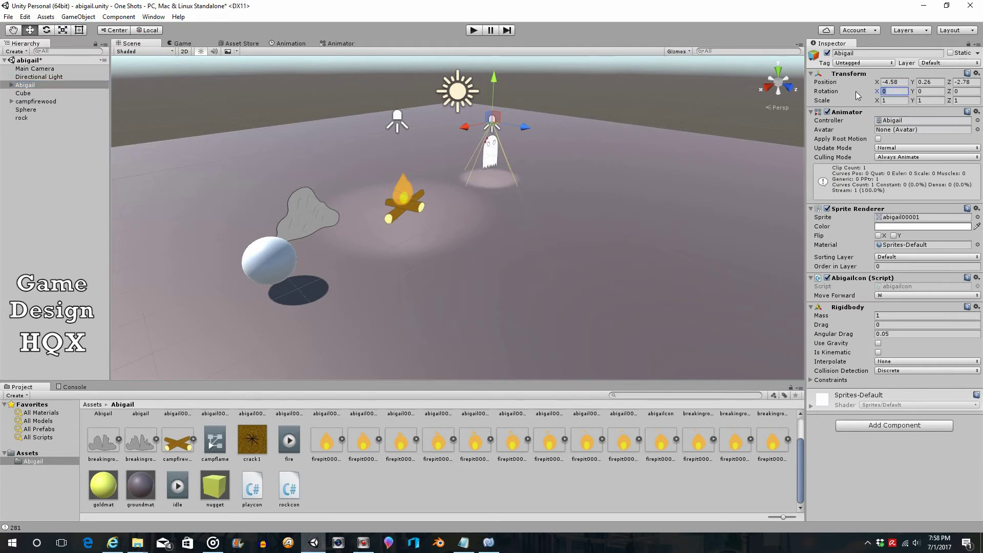
pyautogui.write('45')
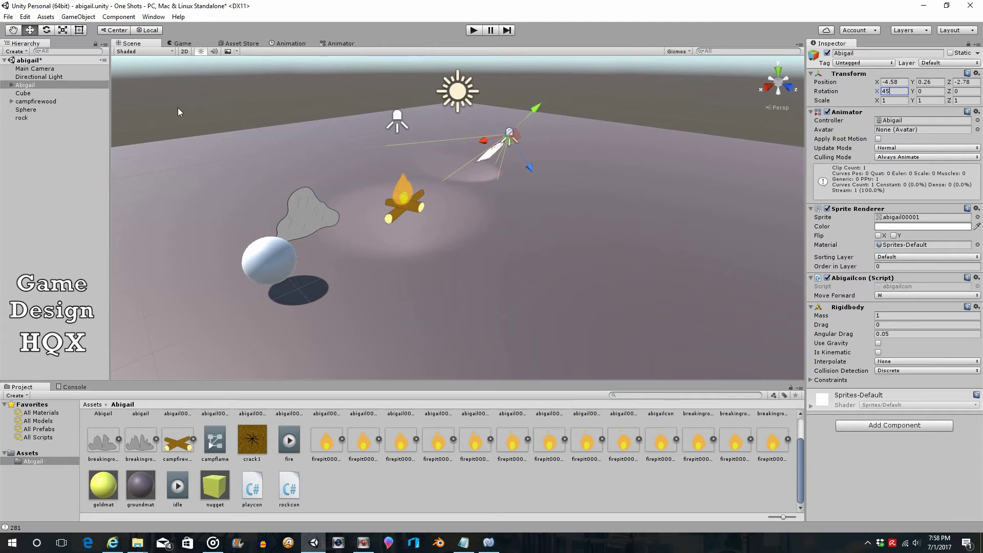
pyautogui.click(12, 85)
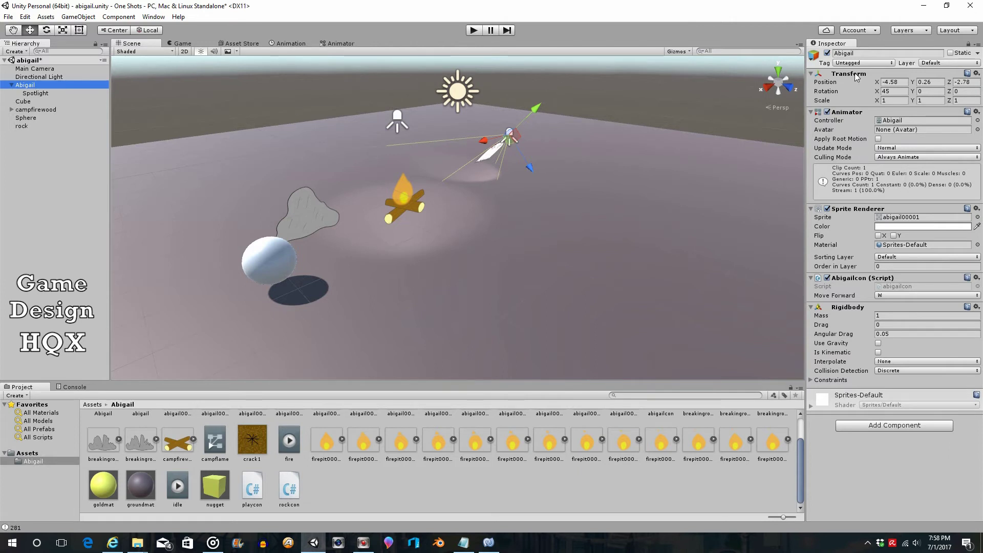
pyautogui.click(901, 91)
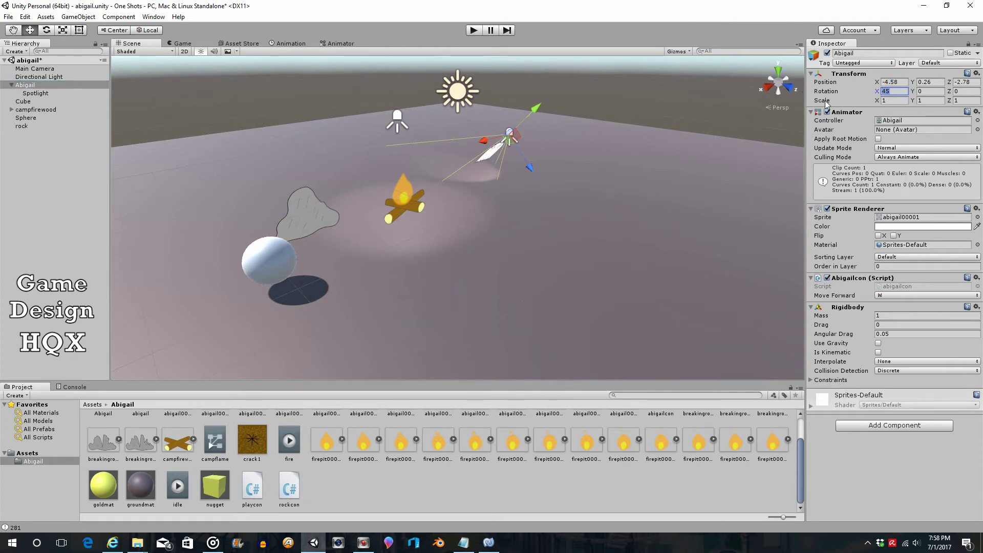
pyautogui.write('0')
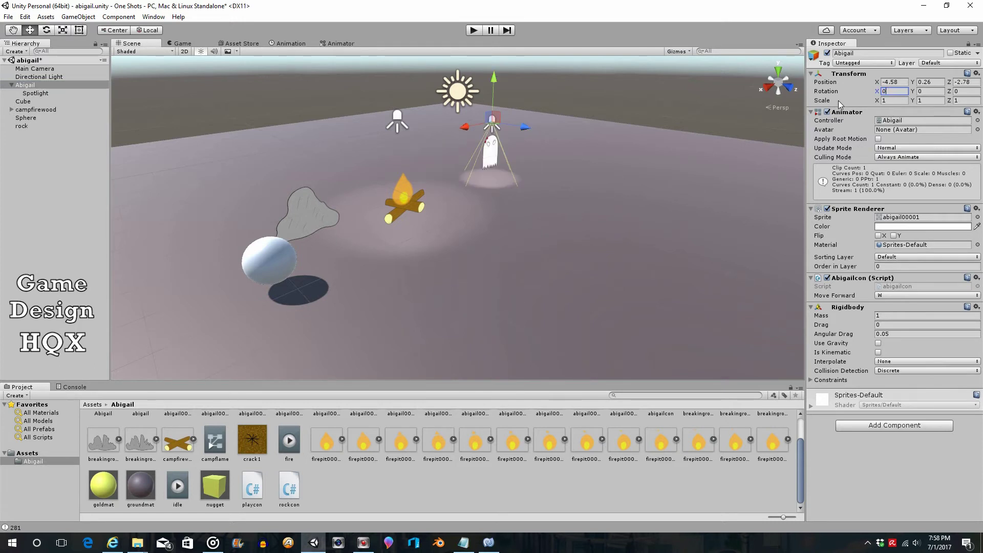
pyautogui.click(25, 16)
pyautogui.click(41, 27)
# Set the X rotation of Abigail's spotlight to 45 and move it over the ghost, to about Y 0.31, Z -0.86.
pyautogui.click(33, 94)
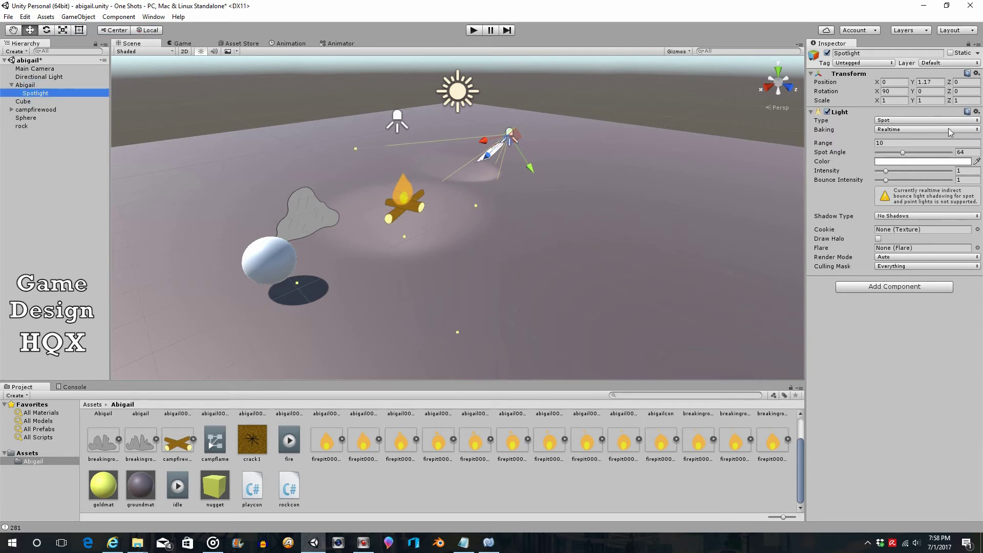
pyautogui.click(894, 91)
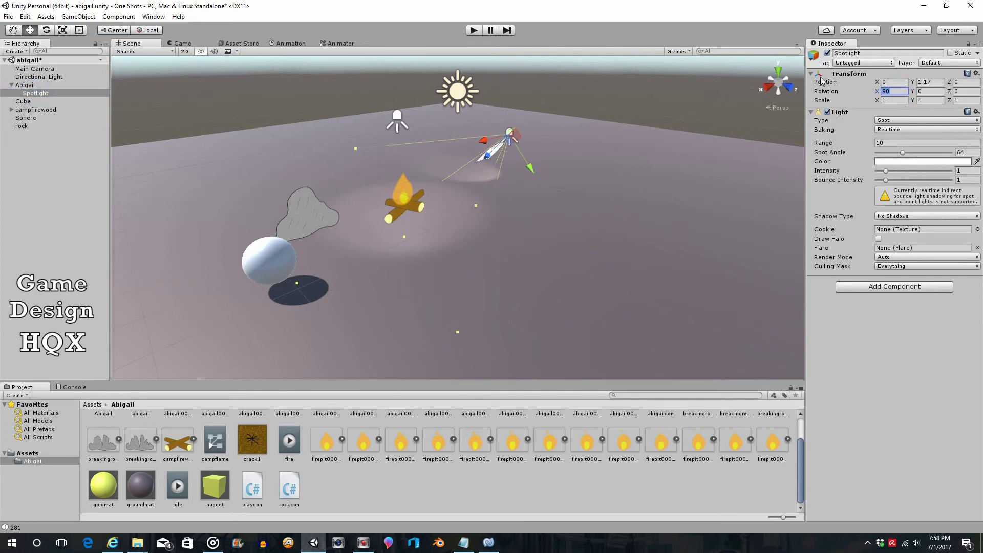
pyautogui.write('45')
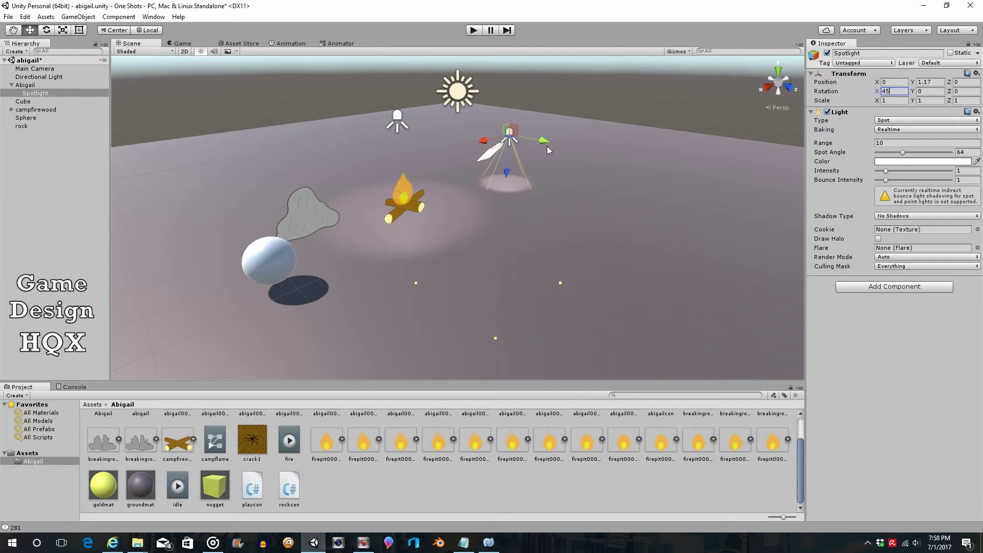
pyautogui.moveTo(546, 146); pyautogui.dragTo(519, 146)
# Lower Abigail slightly toward the ground and raise the child spotlight to about Y 0.65, Z -1.2.
pyautogui.click(27, 85)
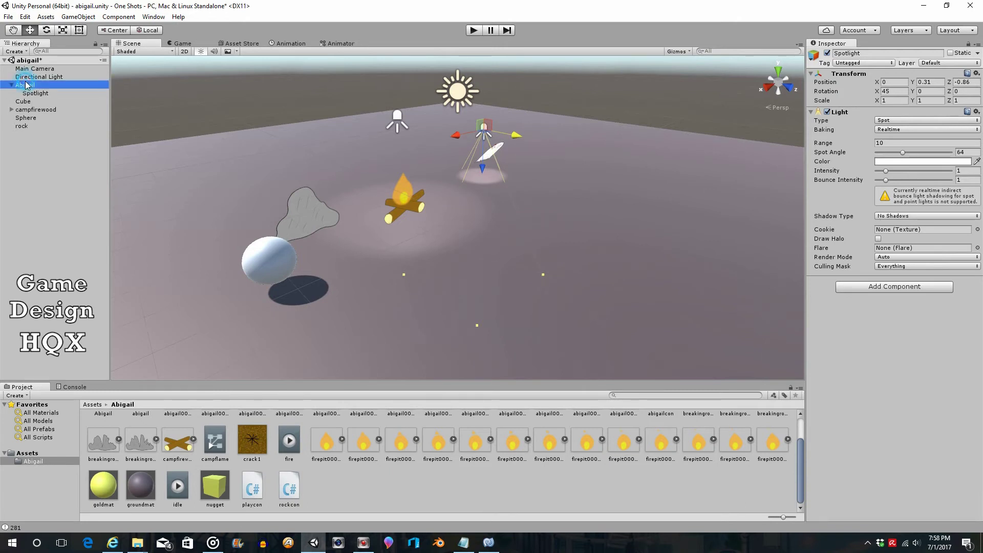
pyautogui.moveTo(501, 111); pyautogui.dragTo(499, 117)
pyautogui.click(42, 92)
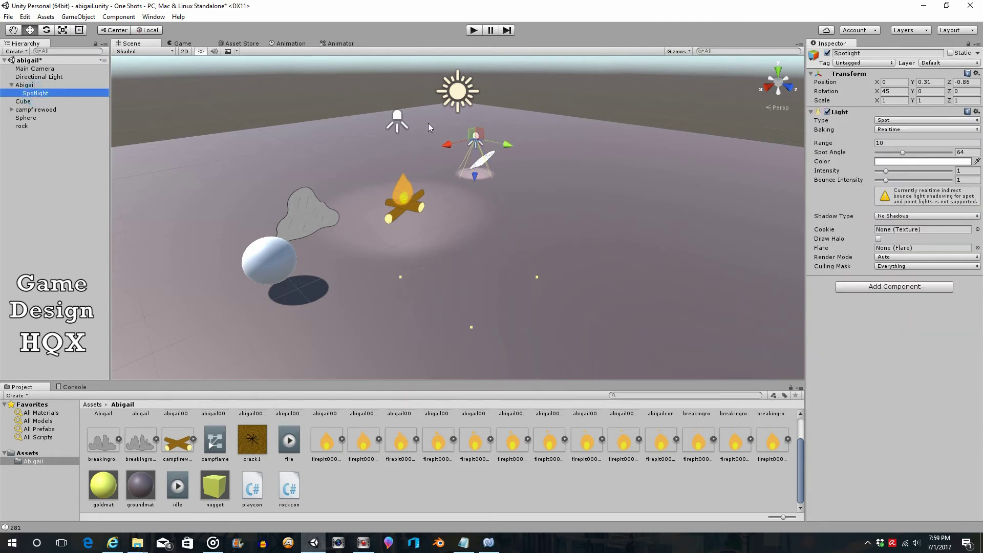
pyautogui.moveTo(474, 177); pyautogui.dragTo(475, 164)
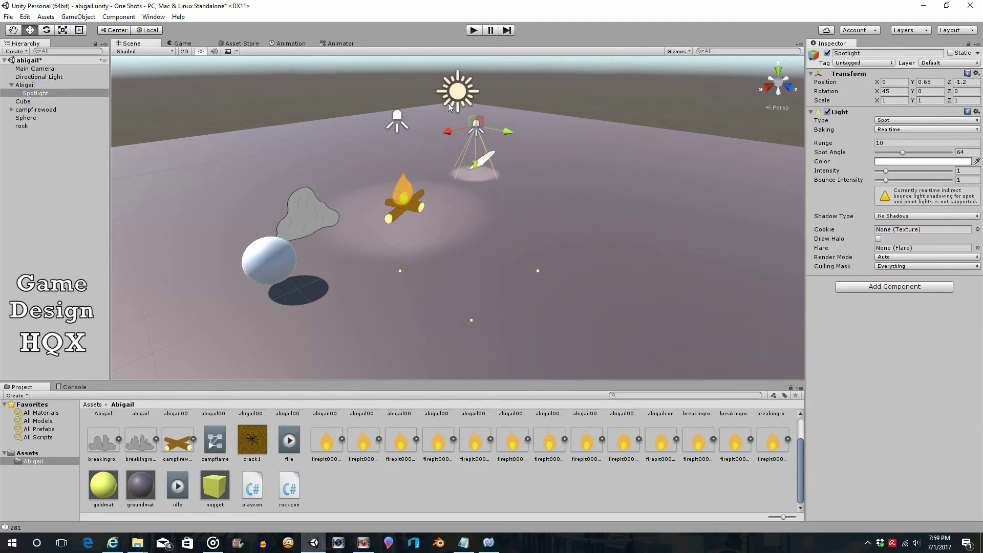
# Run the game to check the tilted Abigail and spotlight, stop it, and select the ground cube.
pyautogui.click(475, 31)
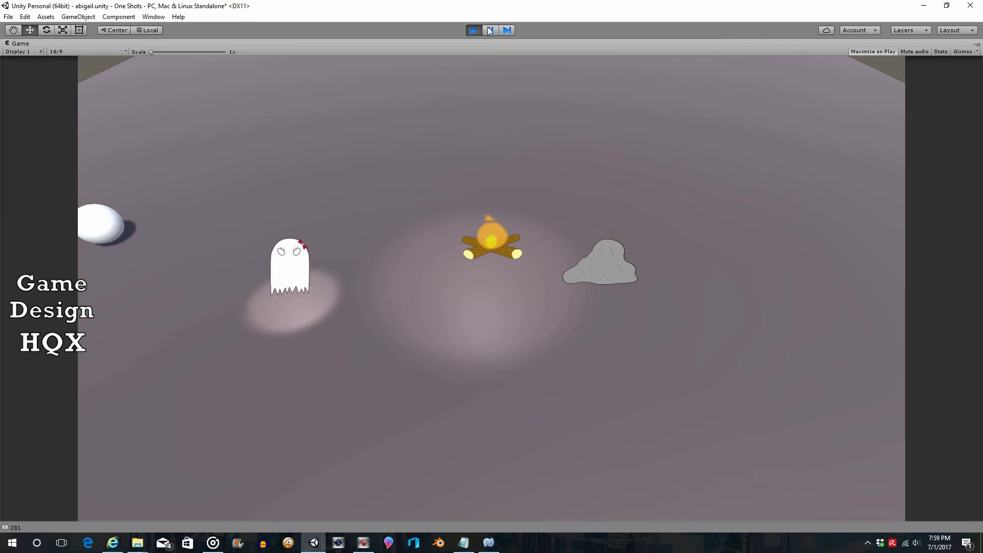
pyautogui.click(474, 29)
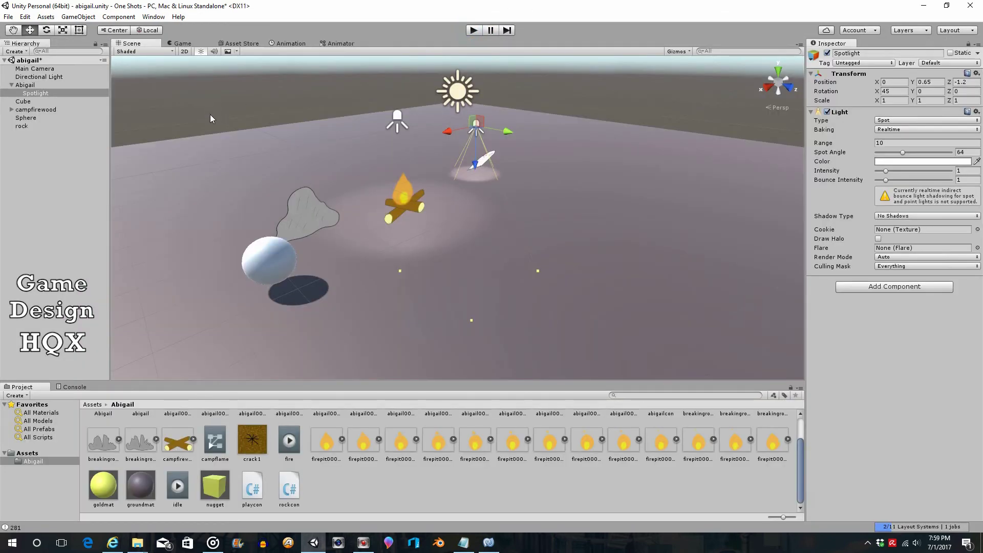
pyautogui.click(217, 165)
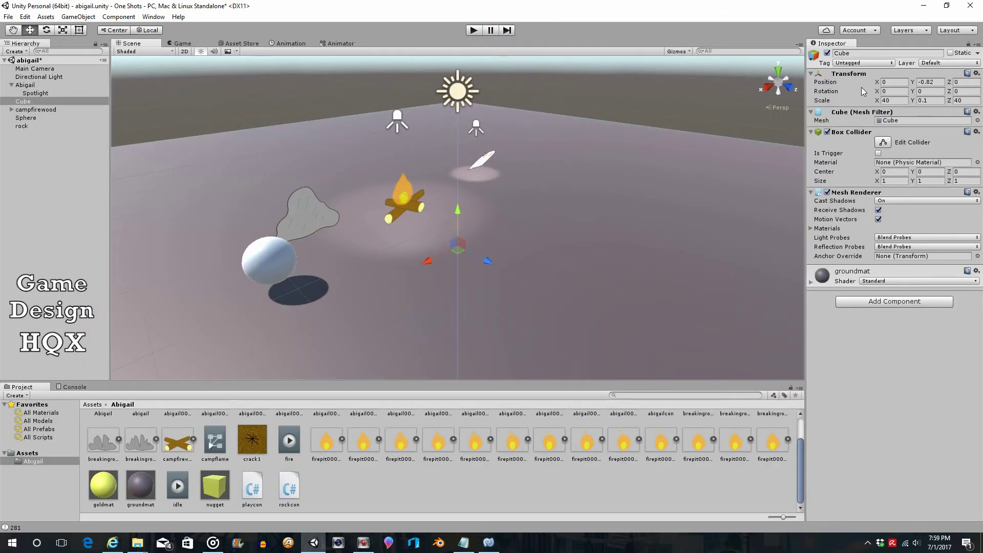
# Set the ground cube's X scale to 50.
pyautogui.click(895, 100)
pyautogui.write('50')
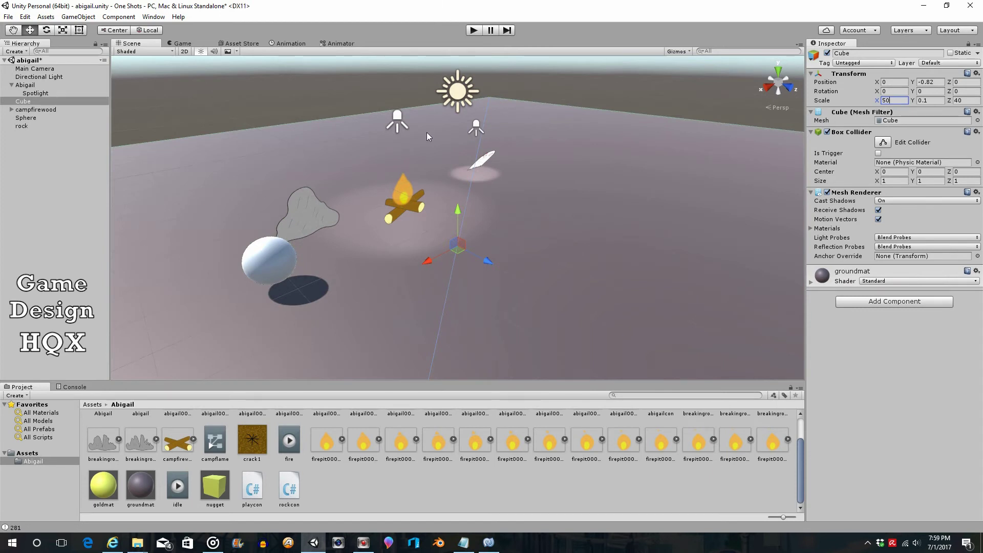
pyautogui.click(406, 199)
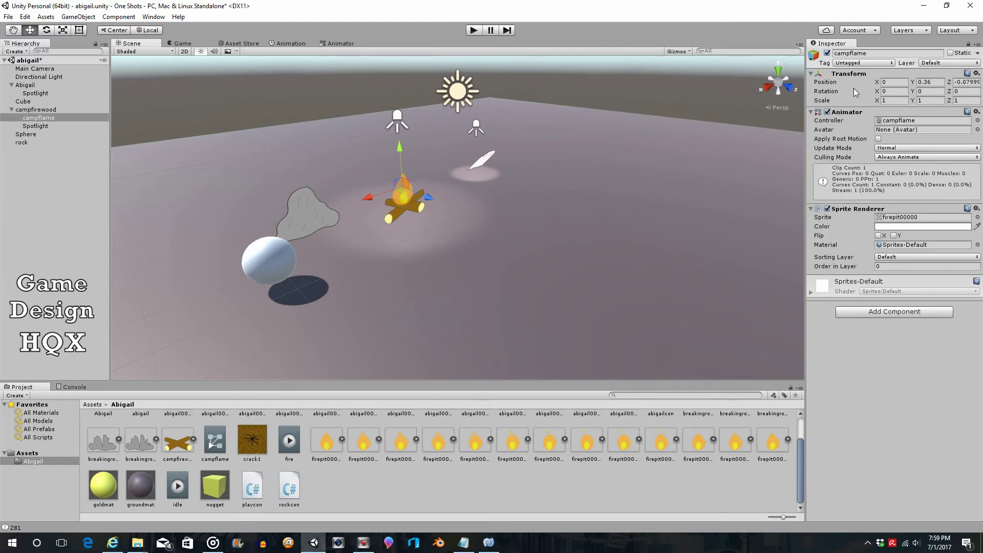
pyautogui.click(895, 90)
pyautogui.write('45')
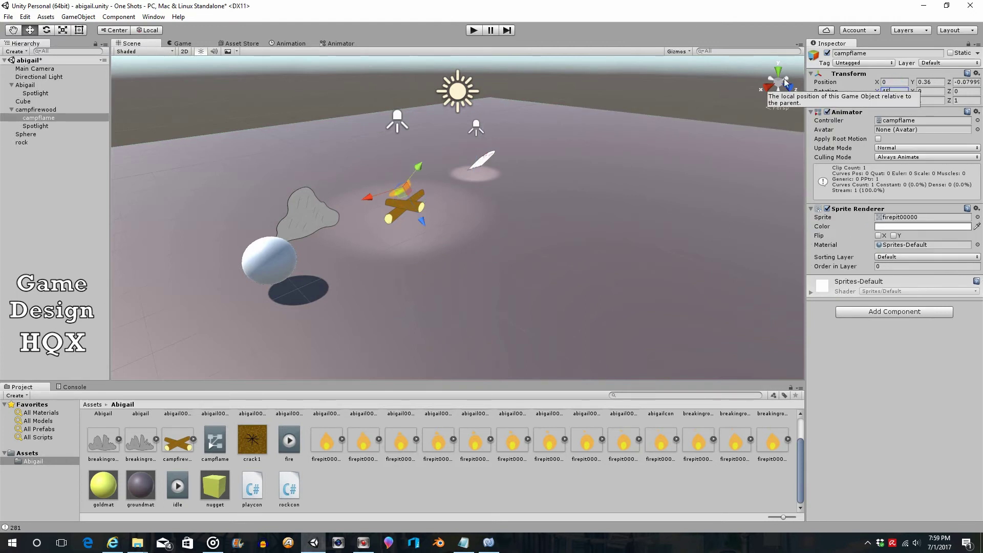
pyautogui.click(24, 16)
pyautogui.click(53, 29)
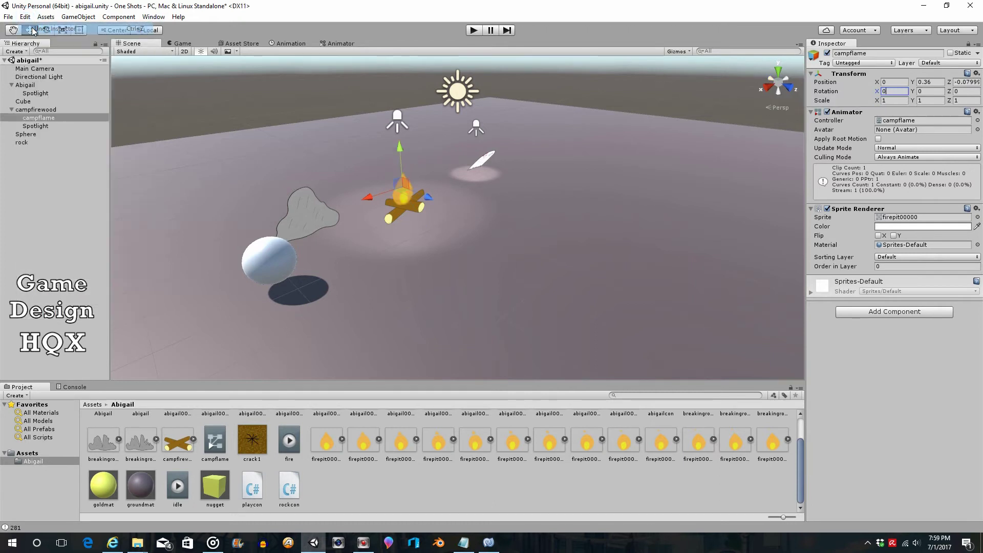
# Set the X rotation of the parent campfirewood object to 45 so the logs and flame tilt together.
pyautogui.click(41, 110)
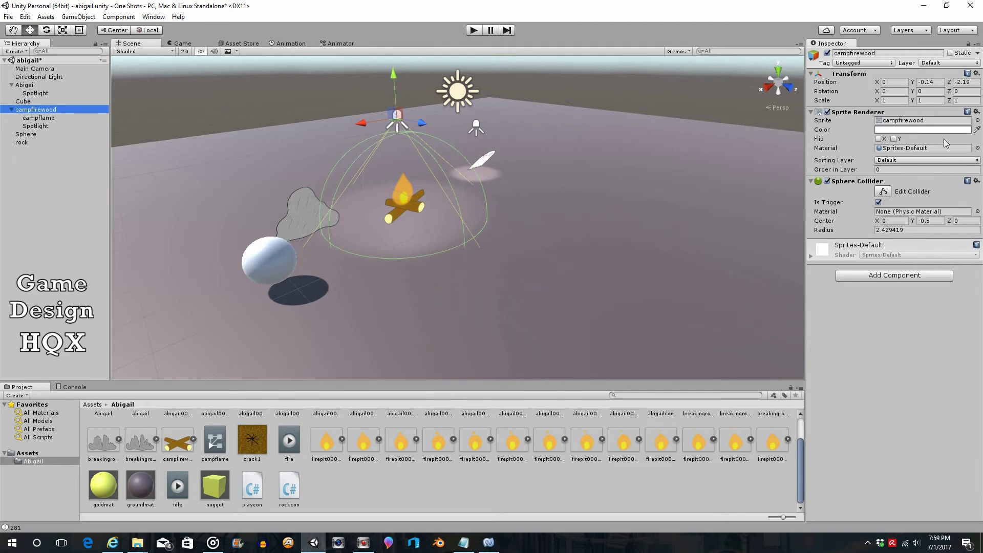
pyautogui.click(903, 93)
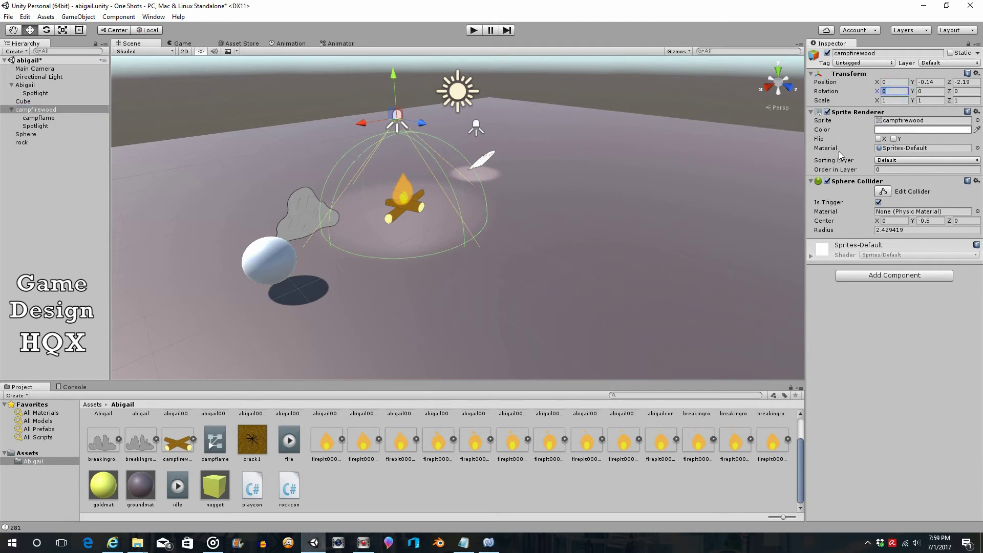
pyautogui.write('45')
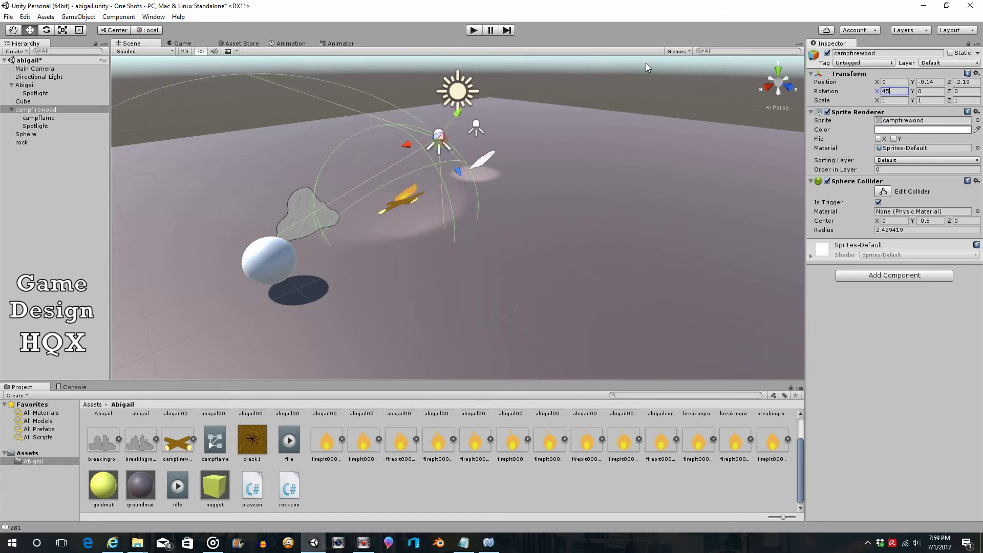
# Set the X rotation of the campfire's spotlight to 45 and move it over the fire, to about Y 0.81, Z -1.94.
pyautogui.click(35, 126)
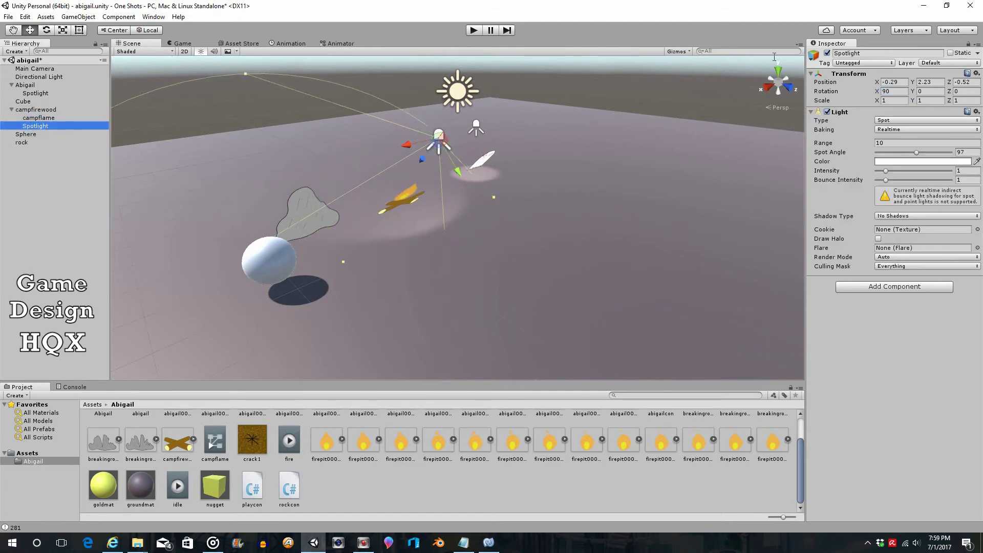
pyautogui.click(899, 92)
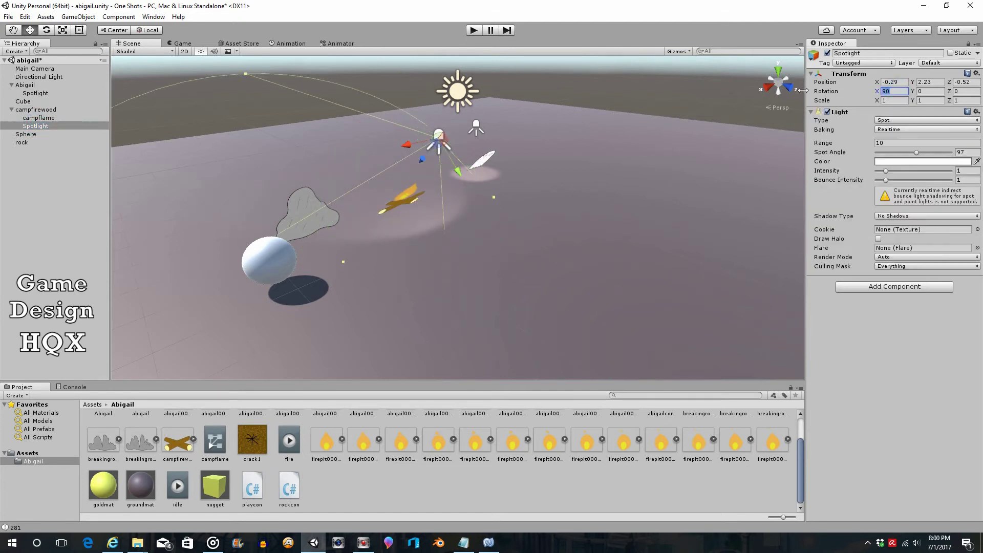
pyautogui.write('45')
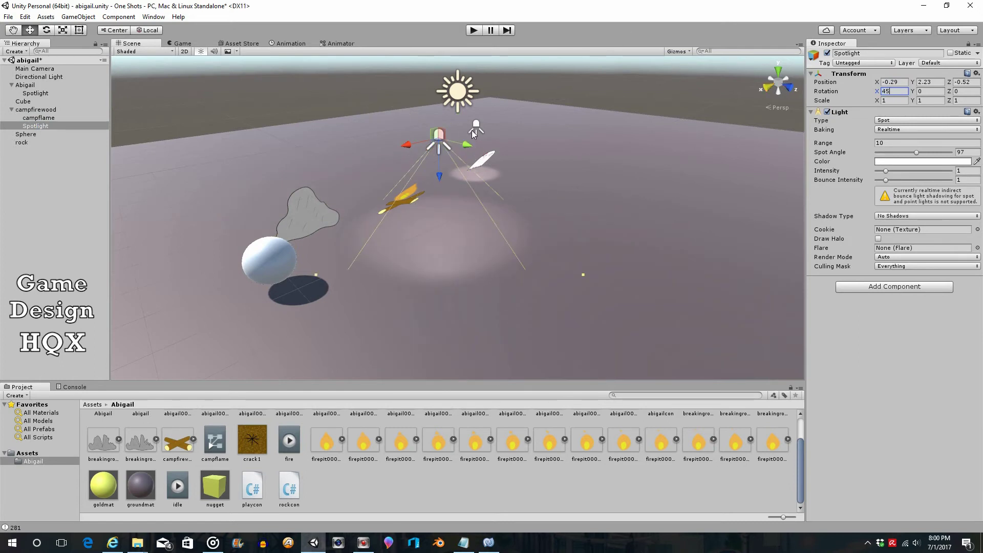
pyautogui.moveTo(455, 152); pyautogui.dragTo(417, 142)
pyautogui.click(438, 139)
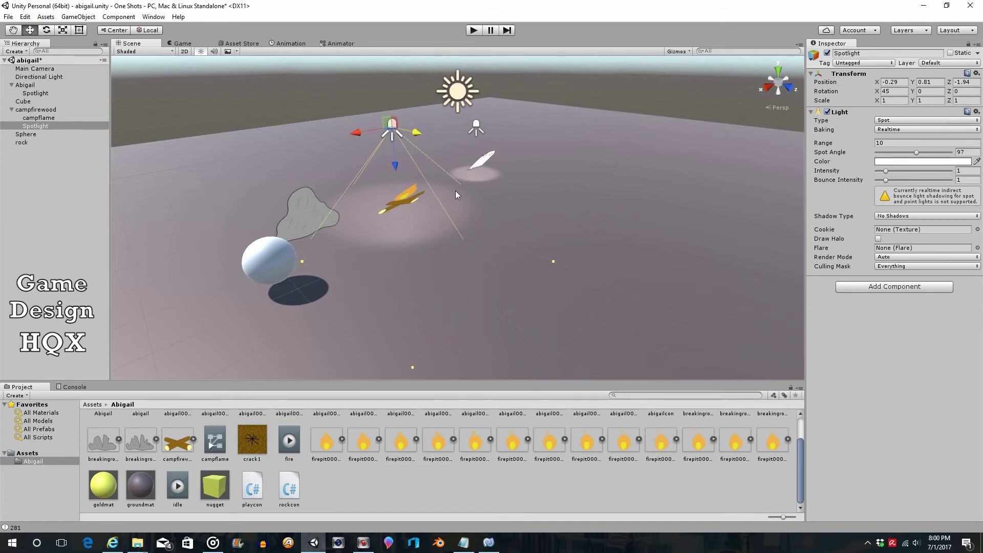
# Set the rock's X rotation to 45 and briefly run the game to check the tilted sprites.
pyautogui.click(291, 210)
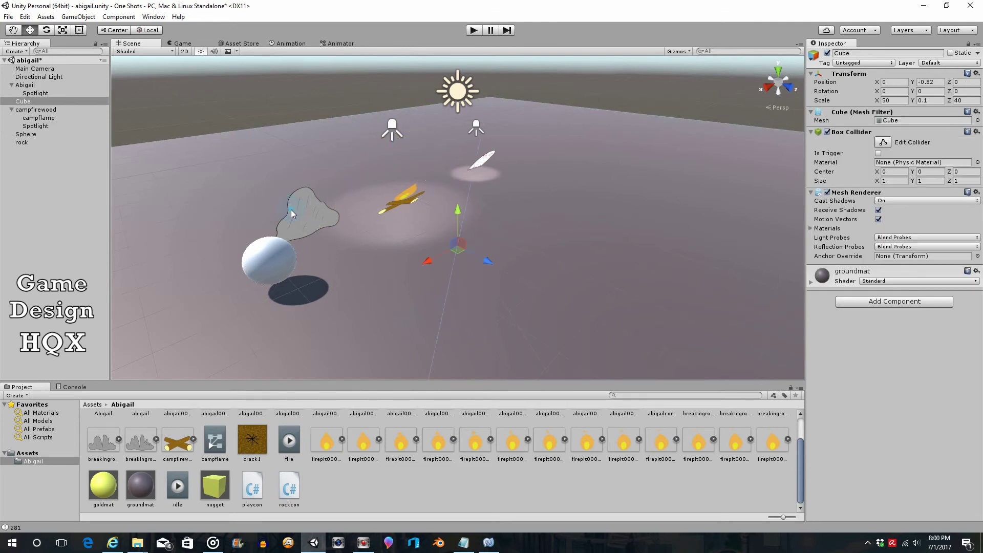
pyautogui.click(300, 198)
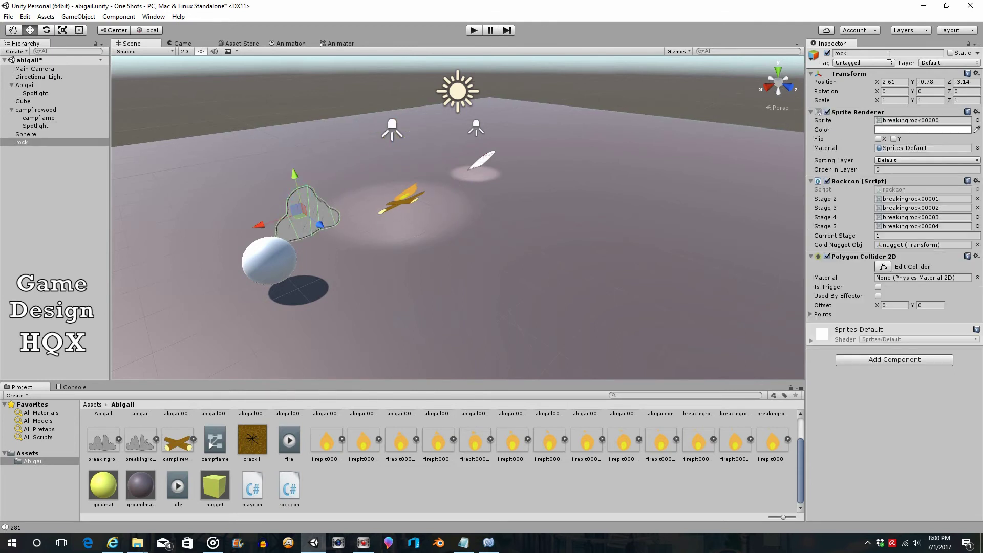
pyautogui.click(896, 91)
pyautogui.write('45')
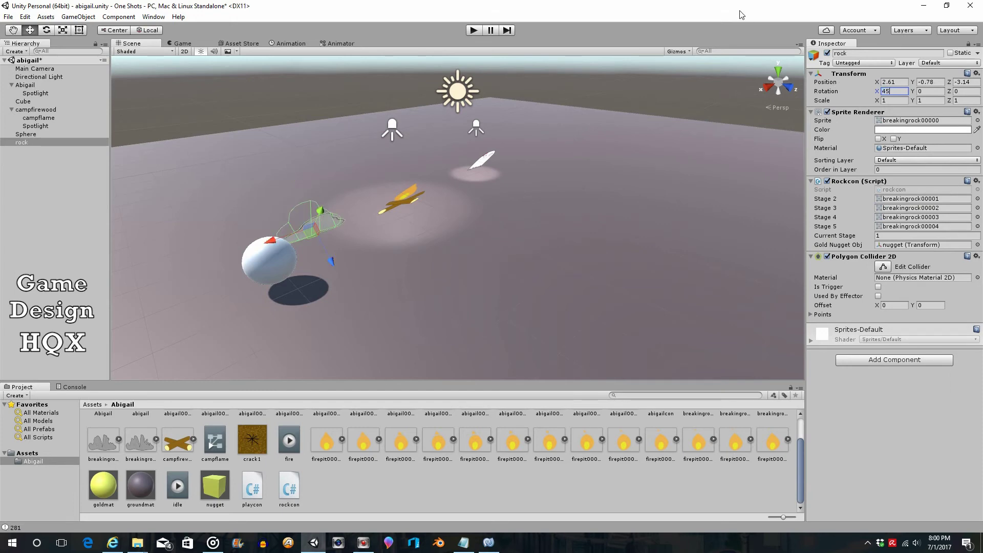
pyautogui.click(474, 30)
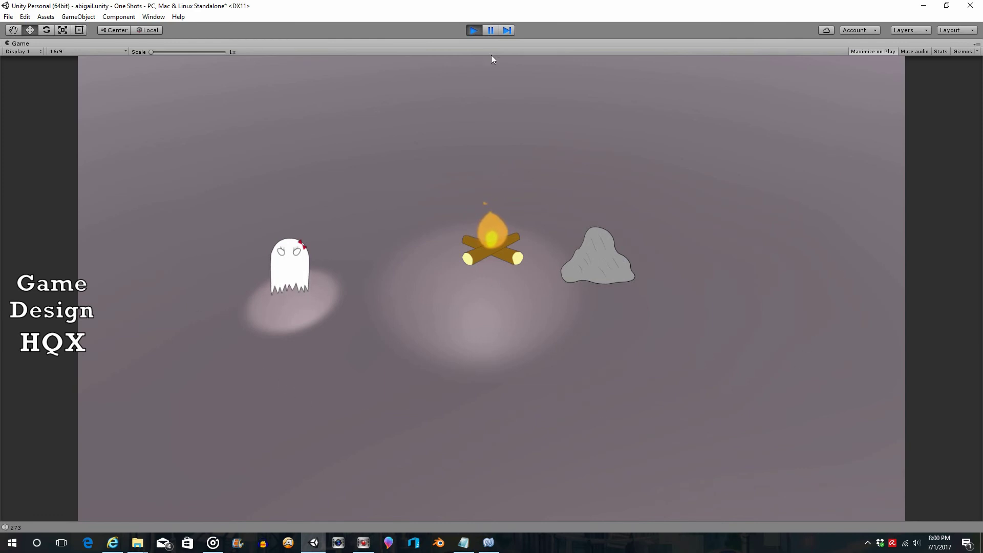
pyautogui.click(474, 30)
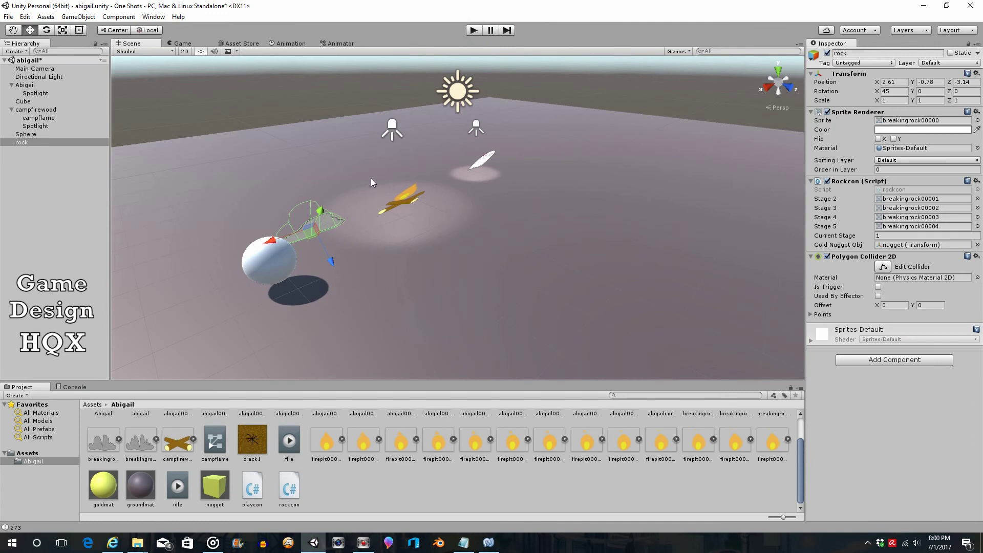
# Shift the campfire's spotlight to about Y 1.49, Z -1.26, test-running the game between adjustments.
pyautogui.click(394, 131)
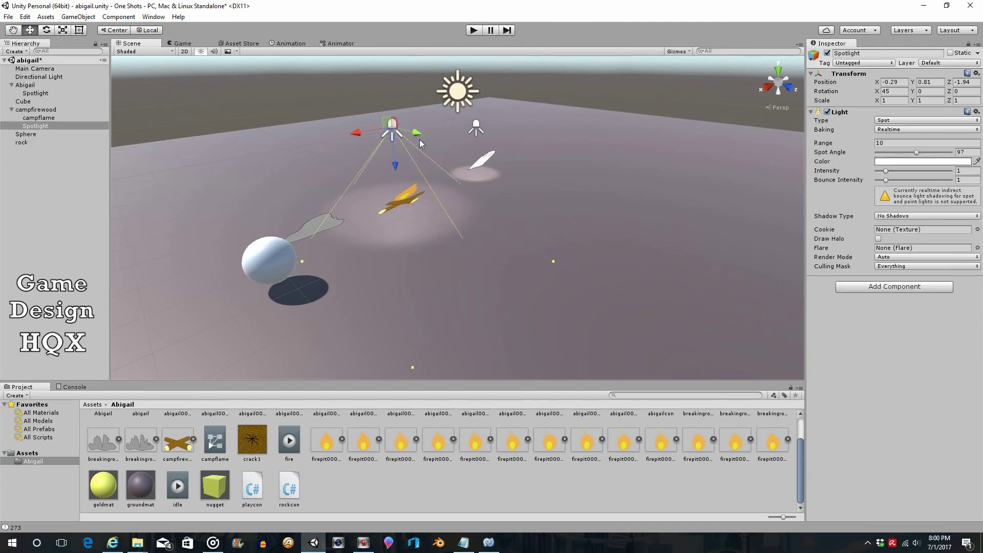
pyautogui.moveTo(420, 140); pyautogui.dragTo(425, 142)
pyautogui.click(477, 32)
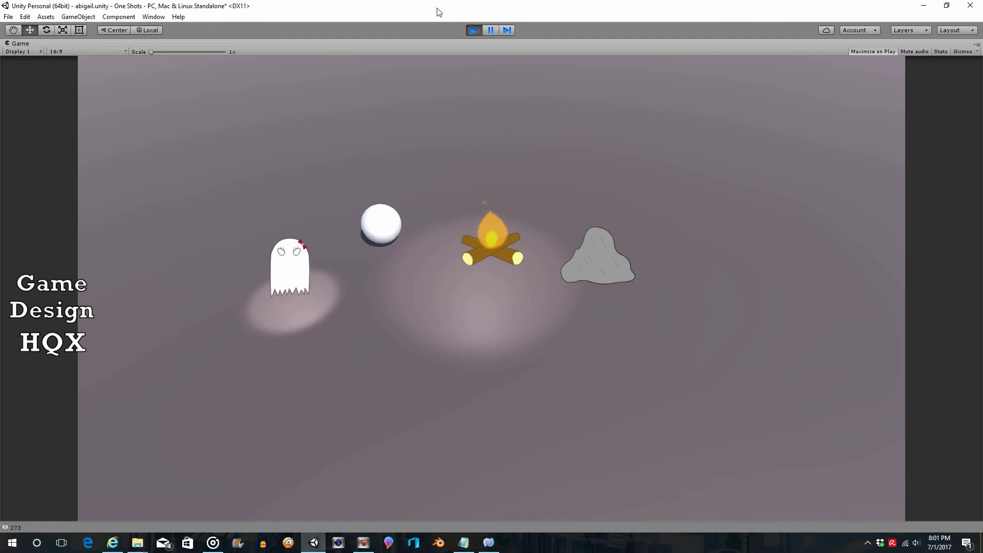
pyautogui.click(474, 30)
pyautogui.moveTo(425, 143); pyautogui.dragTo(438, 143)
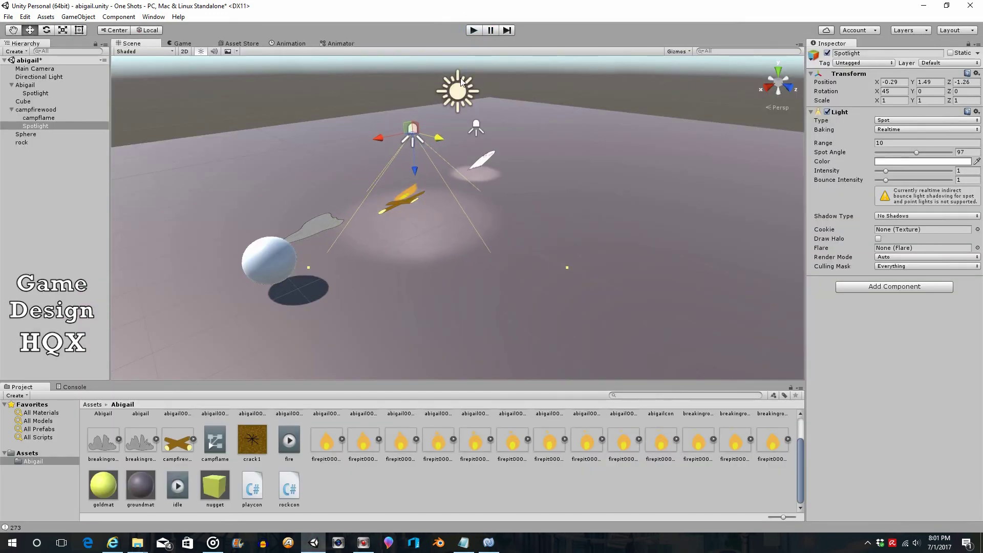
# Run the game, move the ghost around the ground to check the angled view, and stop it.
pyautogui.click(473, 30)
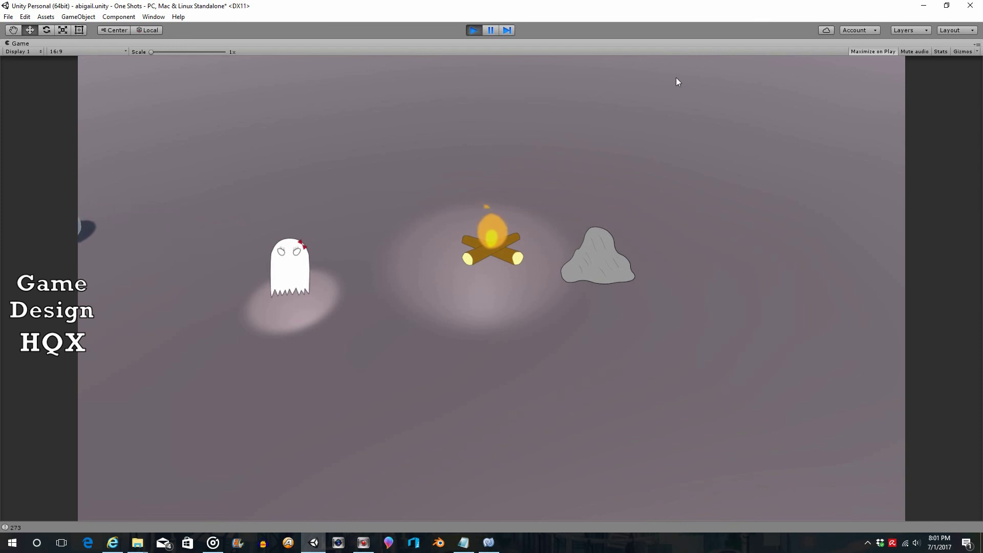
pyautogui.click(298, 270)
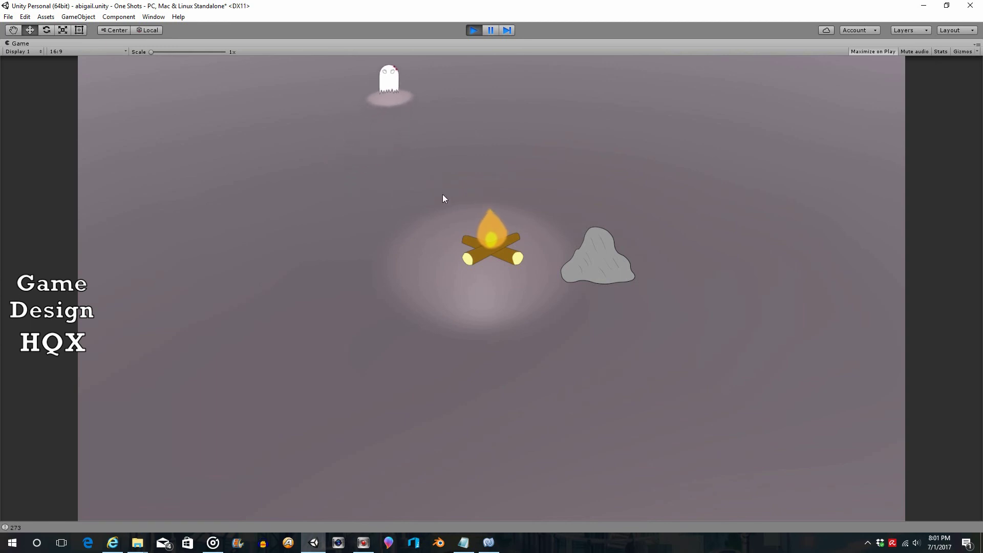
pyautogui.click(471, 29)
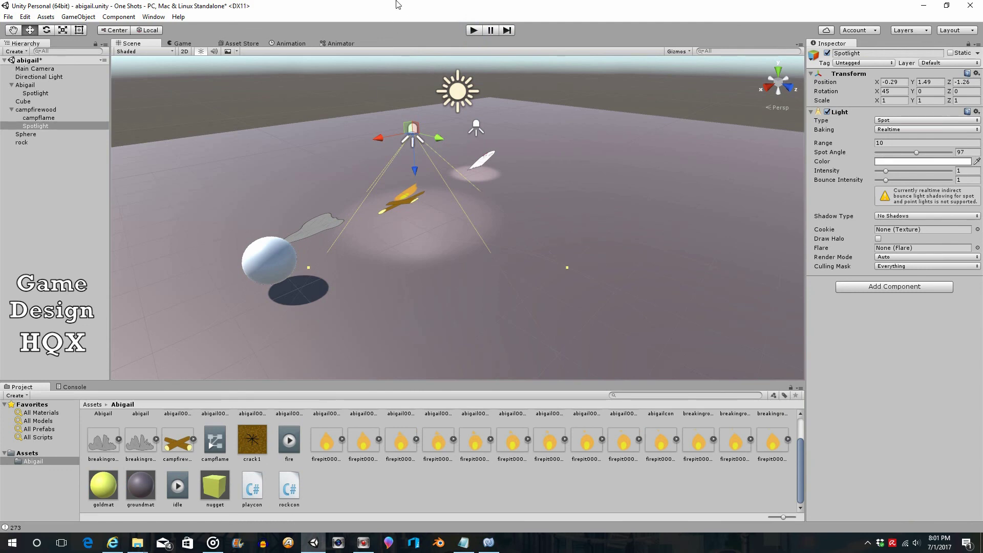
# Run the game with a separate Scene window open to watch the ghost move, then close the window and stop the game.
pyautogui.click(473, 30)
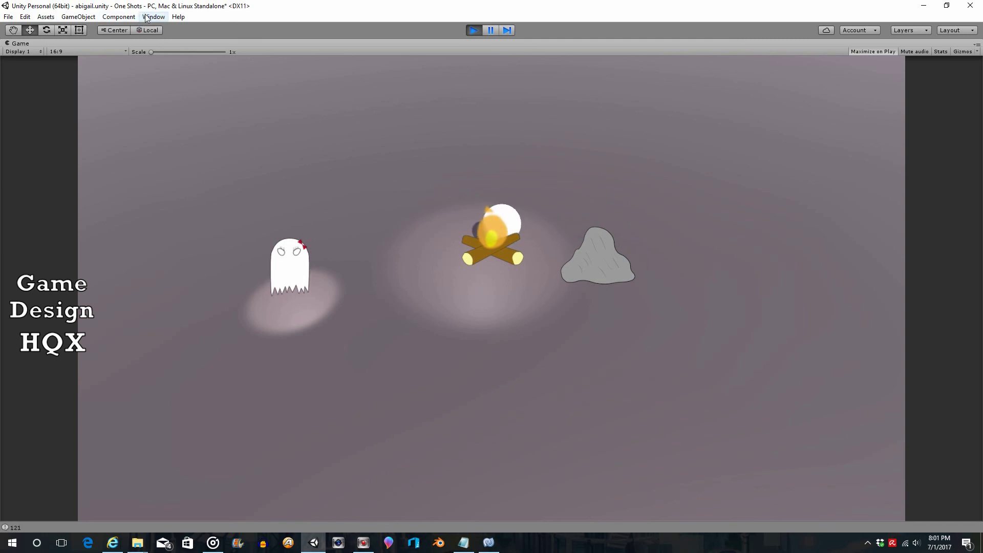
pyautogui.click(148, 17)
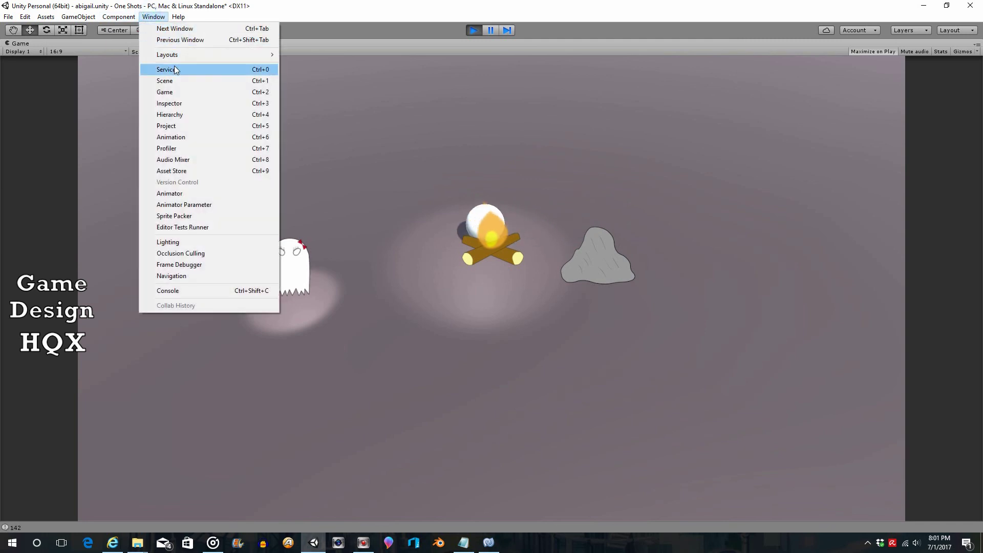
pyautogui.click(177, 80)
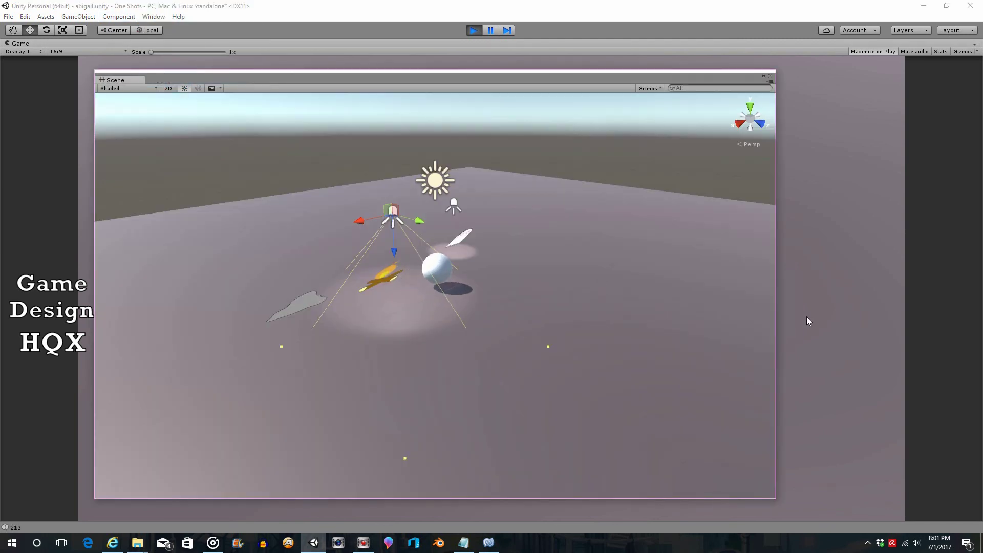
pyautogui.click(878, 298)
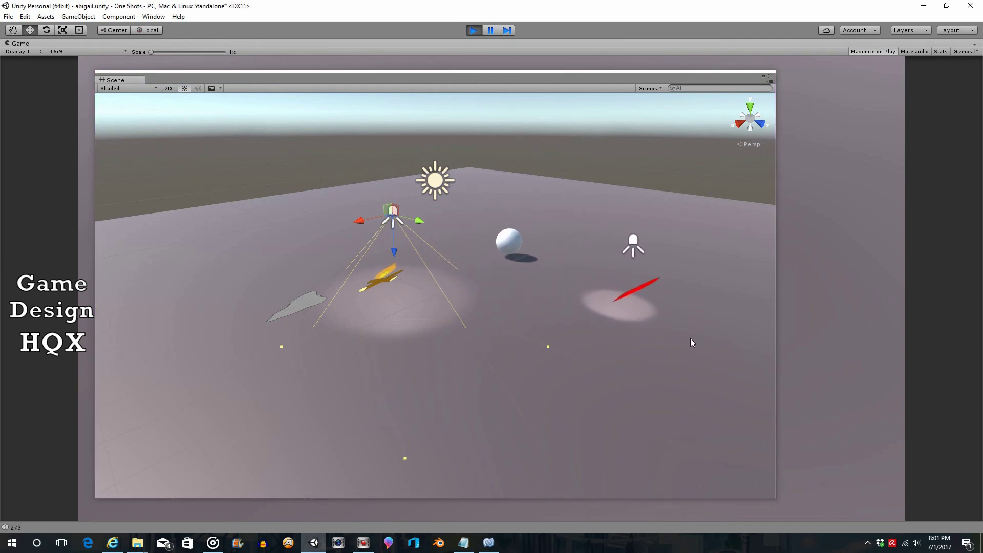
pyautogui.click(771, 75)
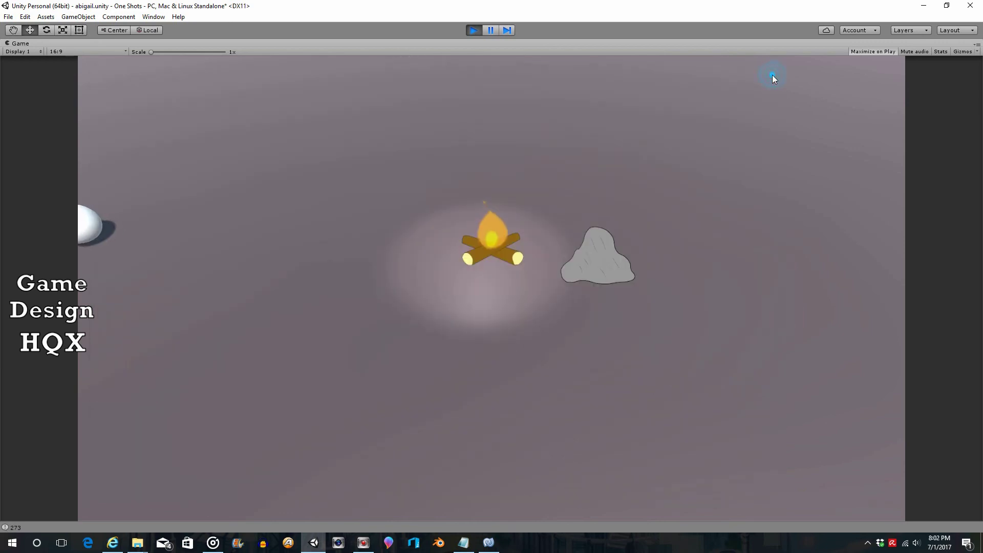
pyautogui.click(474, 30)
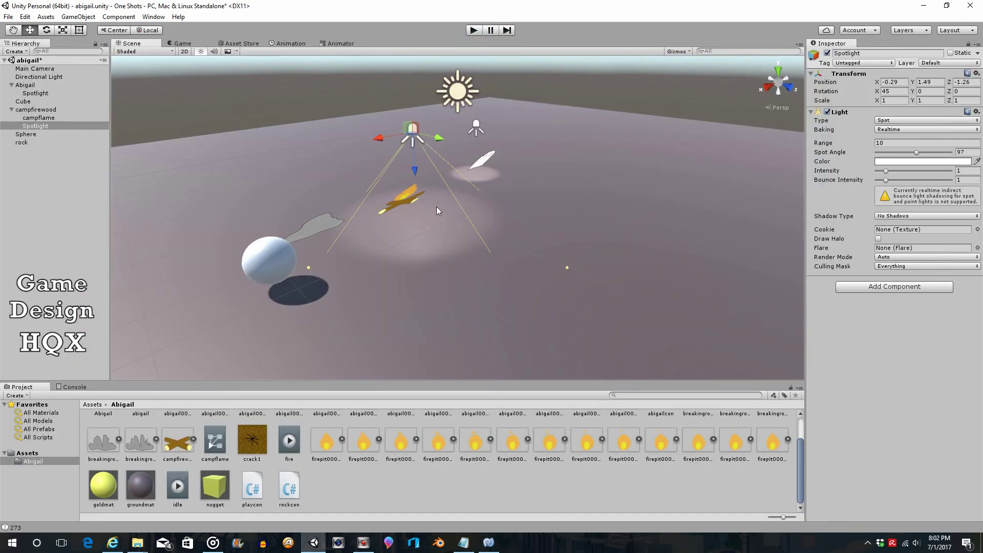